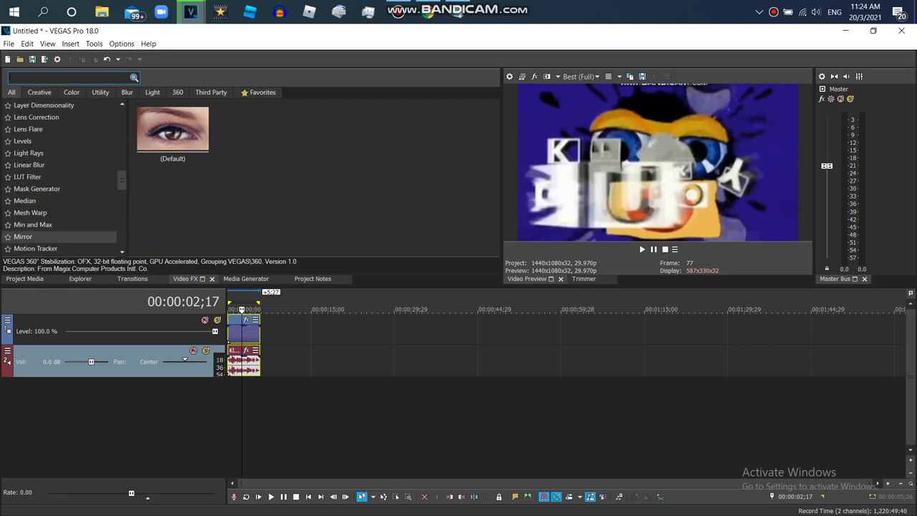
# - Apply the Mirror effect with the Reflect to Lower Left preset to the video clip and adjust its angle to about -116
pyautogui.click(58, 236)
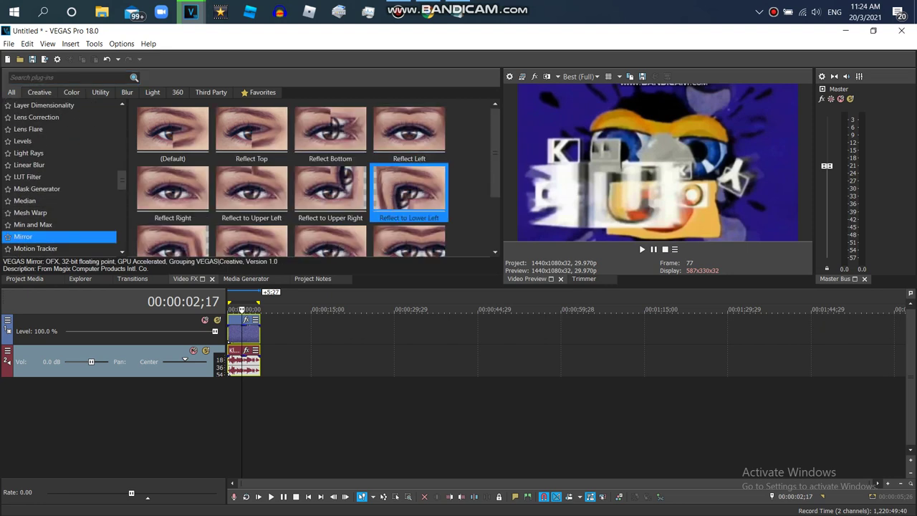
pyautogui.moveTo(409, 191); pyautogui.dragTo(242, 332)
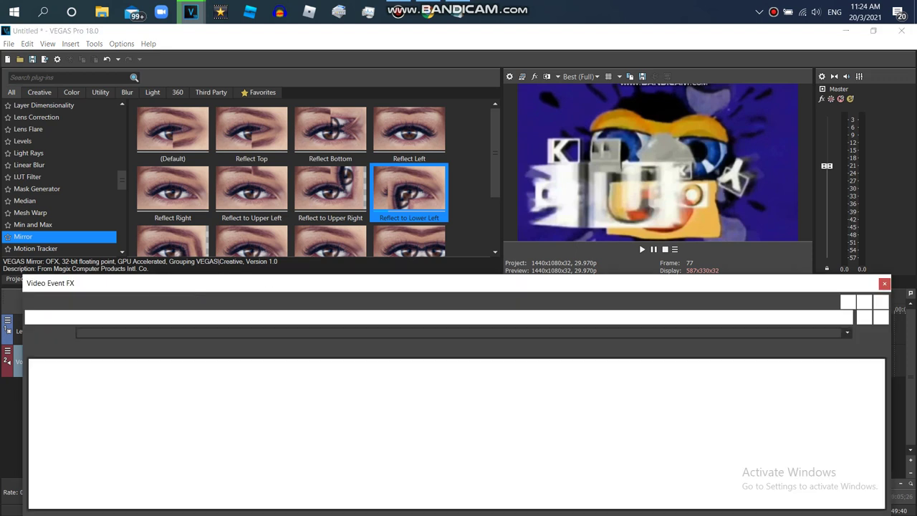
pyautogui.moveTo(109, 368); pyautogui.dragTo(95, 367)
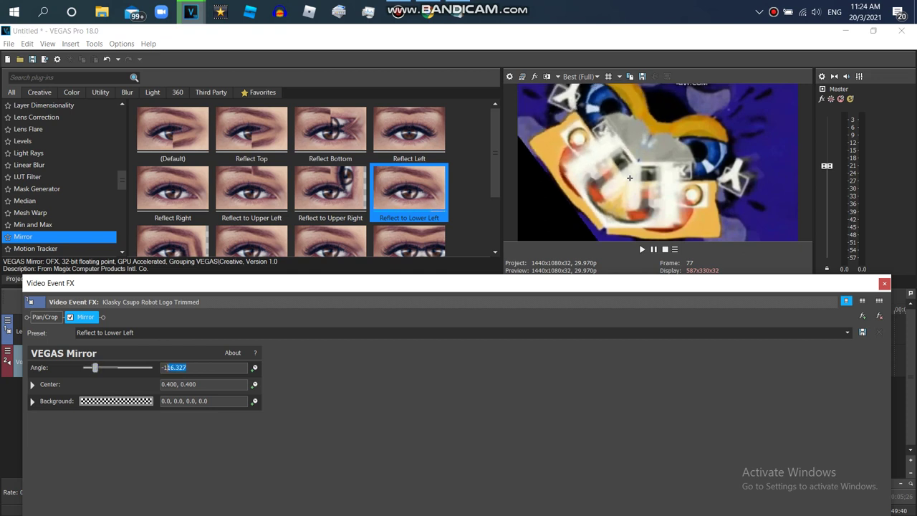
# - Try mirror angles of -125 and -100, and settle on an angle of -120
pyautogui.write('-125')
pyautogui.press('Tab')
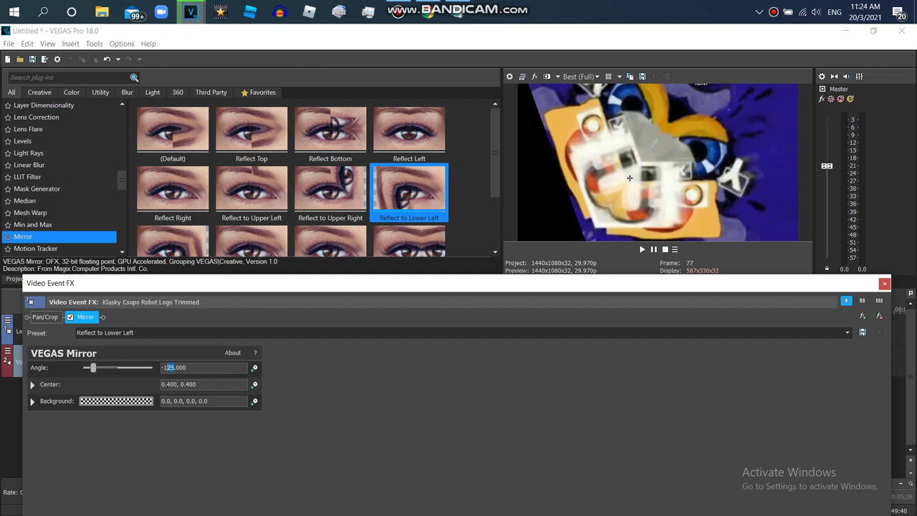
pyautogui.write('100')
pyautogui.press('Tab')
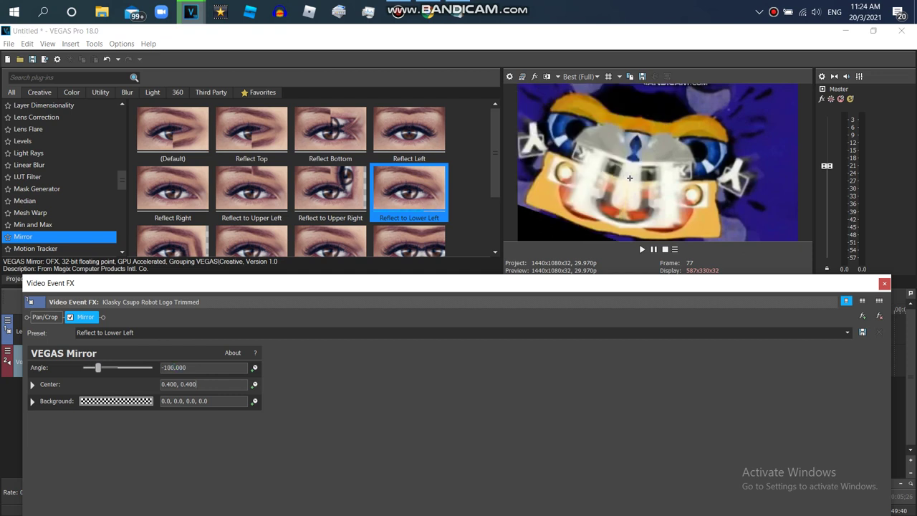
pyautogui.write('12')
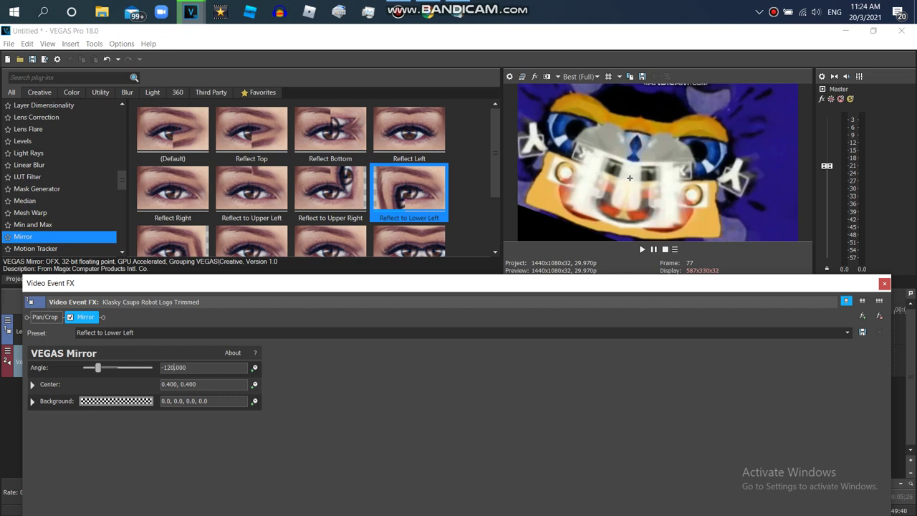
pyautogui.press('Tab')
# - Switch to Chrome, scrub the Klasky Csupo in G Major 2085 reference video to 0:02, and return to the VEGAS Pro project
pyautogui.click(428, 11)
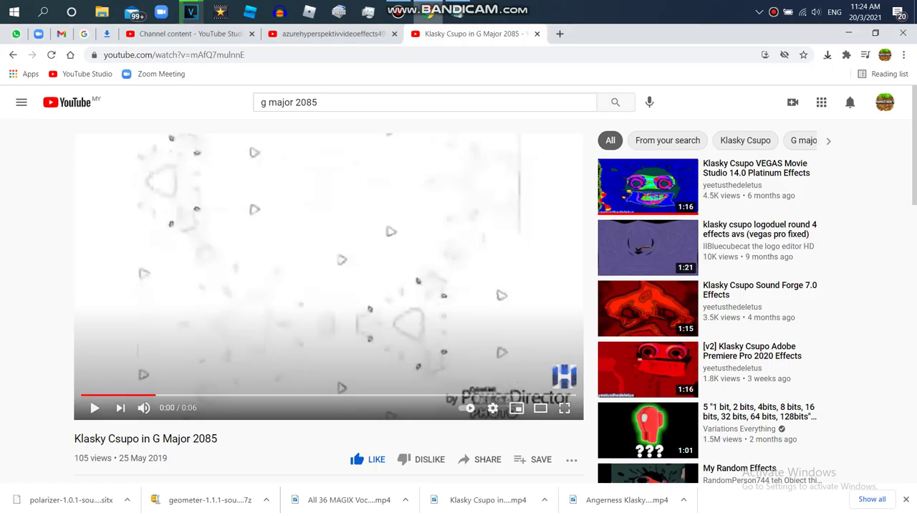
pyautogui.click(186, 395)
pyautogui.click(216, 395)
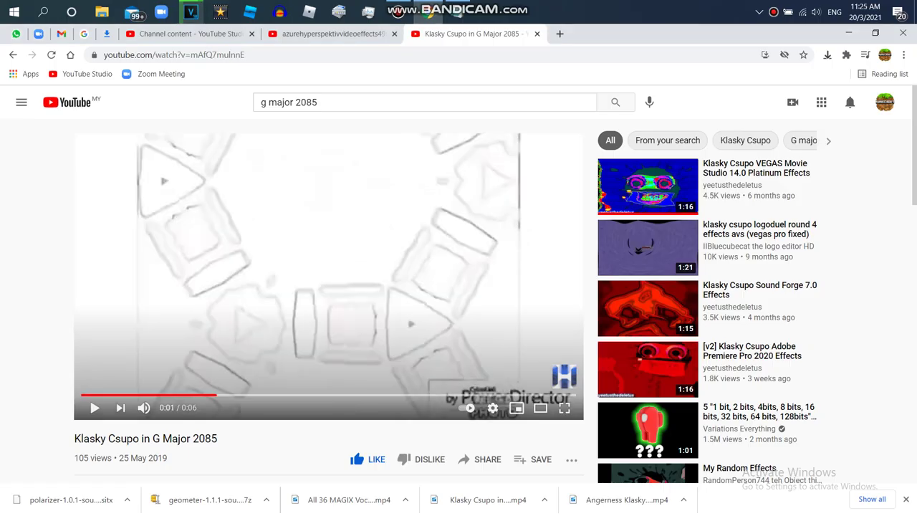
pyautogui.click(271, 394)
pyautogui.moveTo(270, 395); pyautogui.dragTo(284, 395)
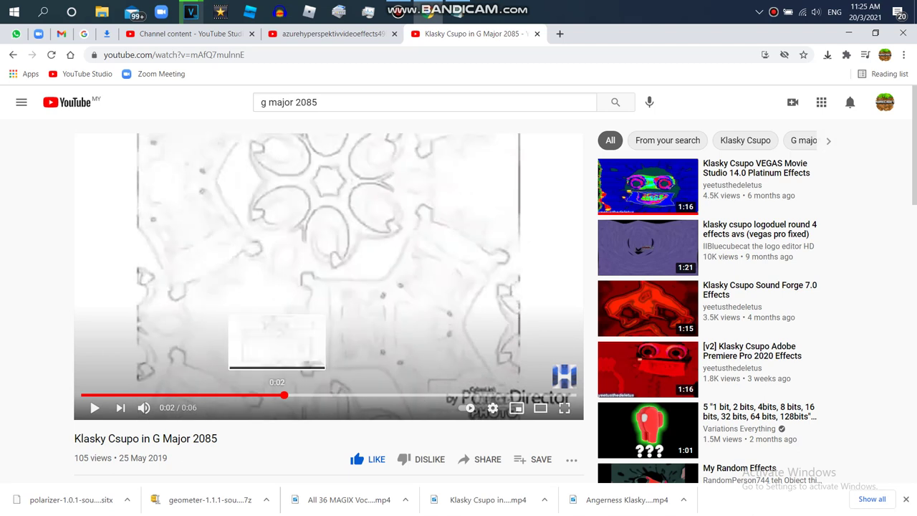
pyautogui.moveTo(191, 12)
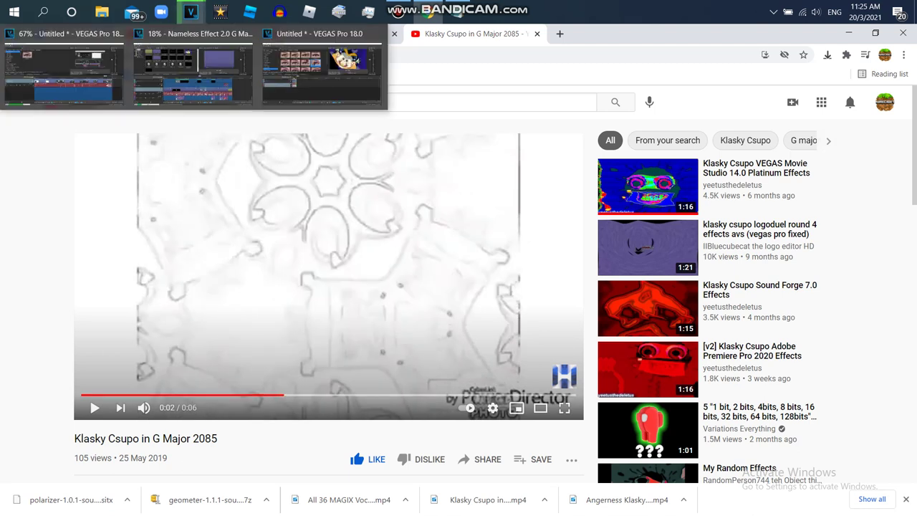
pyautogui.click(323, 69)
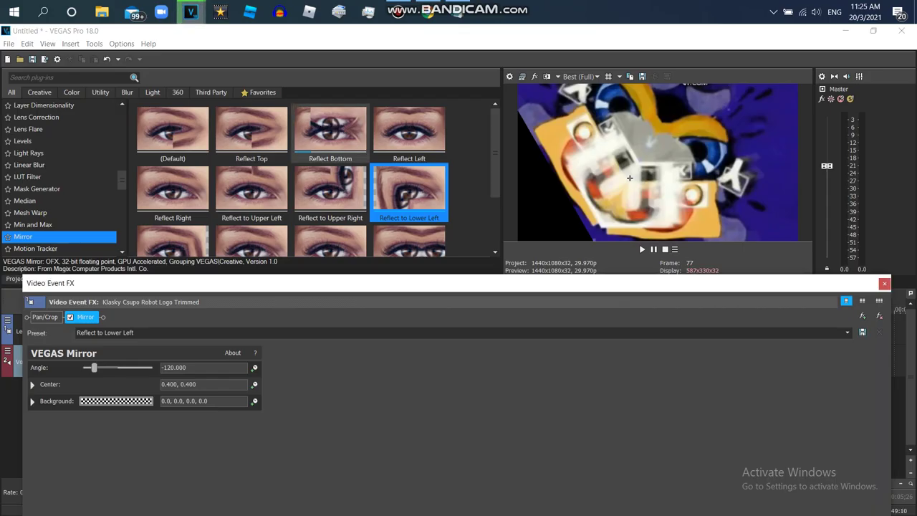
# - Add a second Mirror effect with the Reflect to Lower Left preset and set its angle to 135
pyautogui.doubleClick(409, 192)
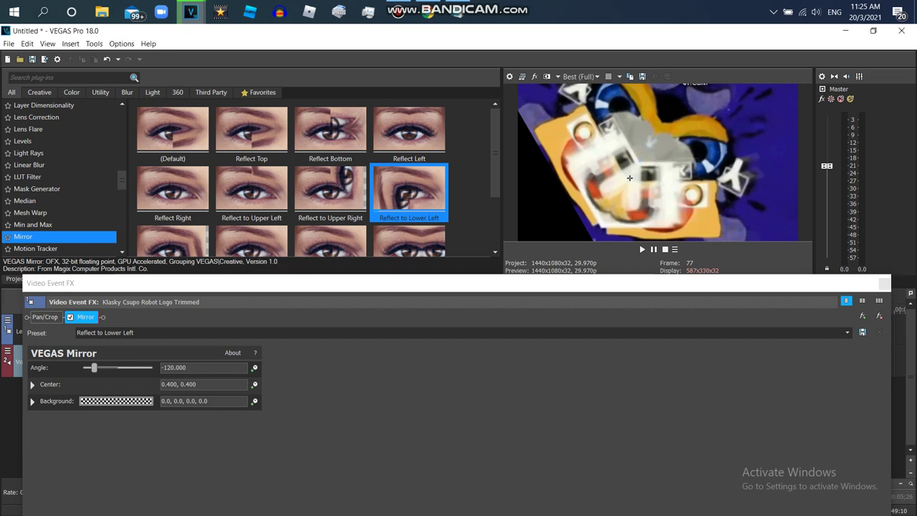
pyautogui.moveTo(109, 367); pyautogui.dragTo(144, 368)
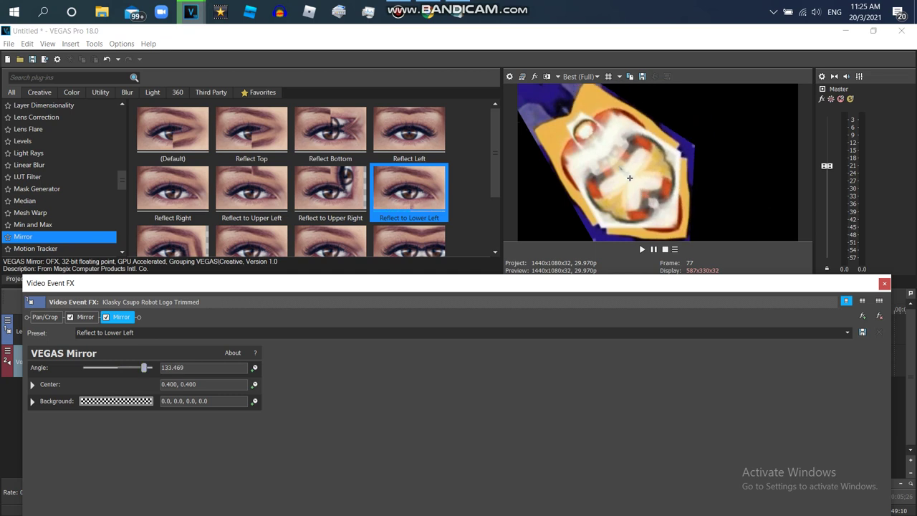
pyautogui.write('135')
pyautogui.press('Tab')
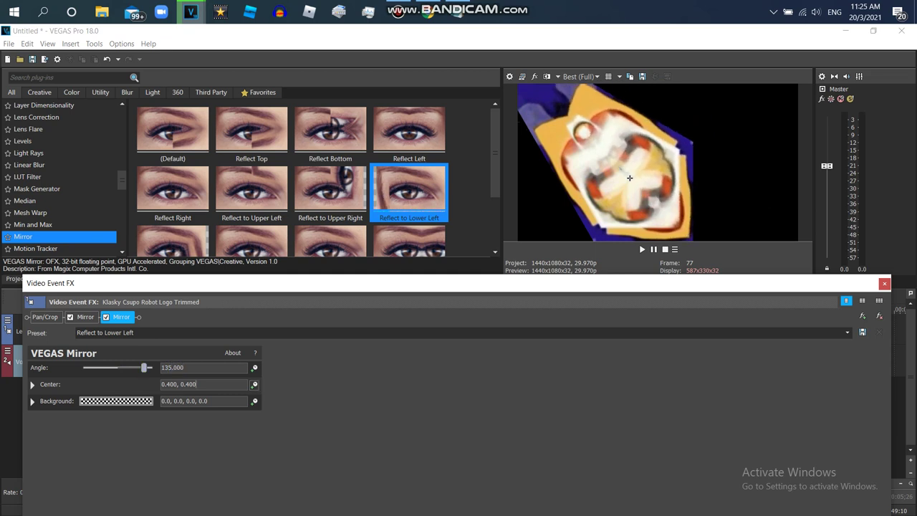
# - Reposition the second mirror's center to 0.570, 0.600 and set its angle to 125
pyautogui.moveTo(629, 177); pyautogui.dragTo(677, 146)
pyautogui.moveTo(144, 368); pyautogui.dragTo(141, 366)
pyautogui.doubleClick(173, 368)
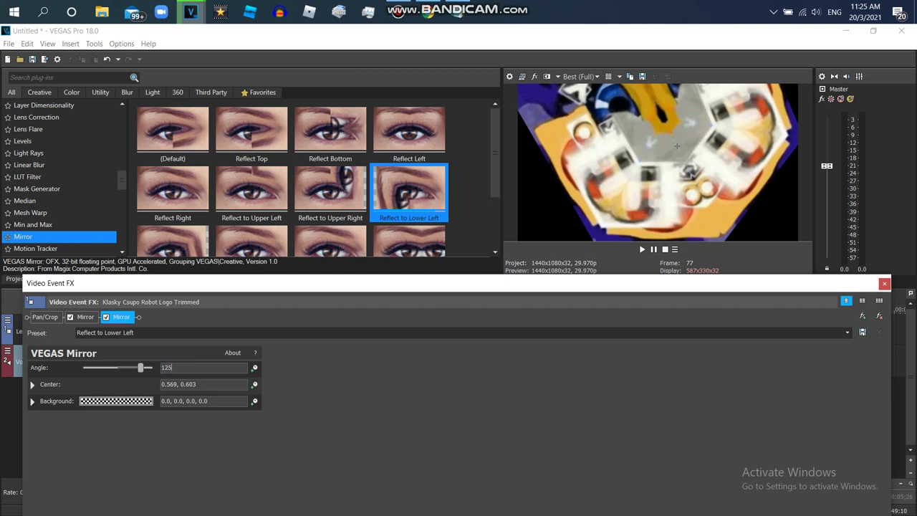
pyautogui.press('Return')
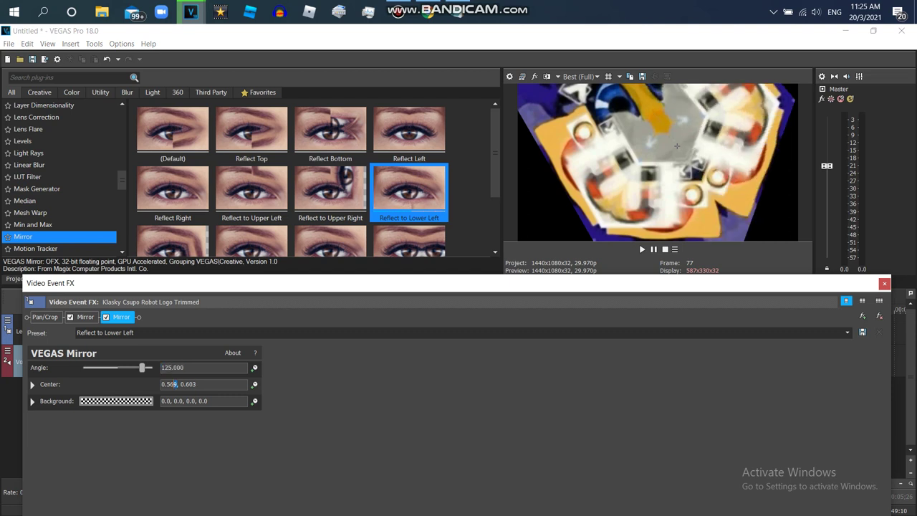
pyautogui.press('BackSpace')
pyautogui.write('0')
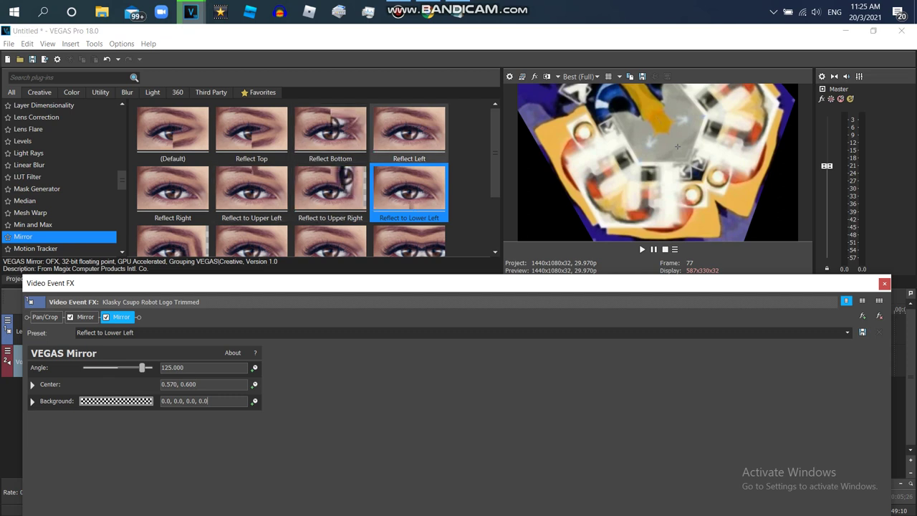
# - Compare with the mirror pattern in the reference video in Chrome, and go back to the VEGAS Pro project
pyautogui.hotkey('alt', 'Tab')
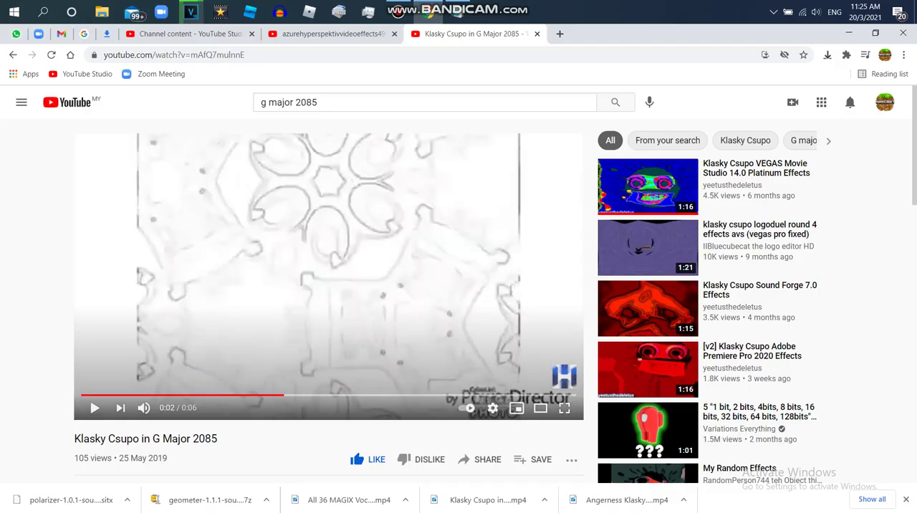
pyautogui.moveTo(191, 13)
pyautogui.click(321, 72)
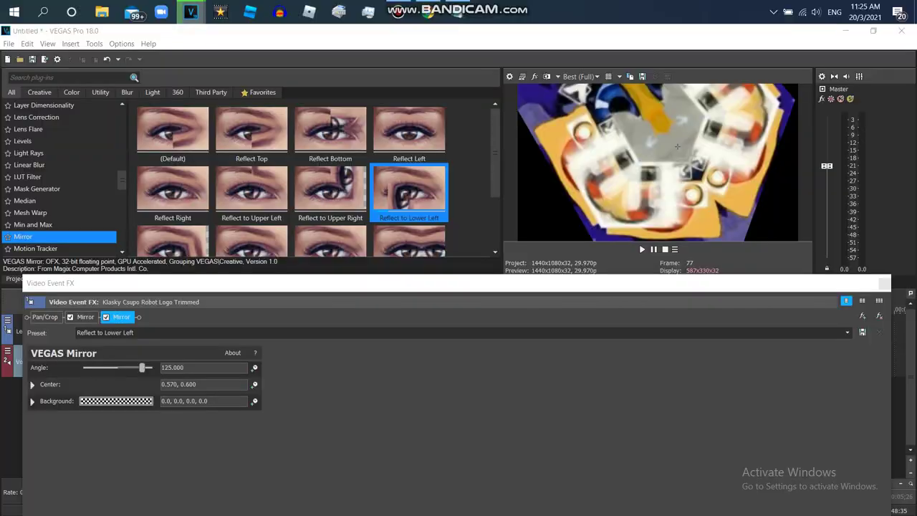
# - Add a third Mirror effect with the Reflect Top preset and set its center to 0.500, 0.150
pyautogui.moveTo(252, 133); pyautogui.dragTo(258, 380)
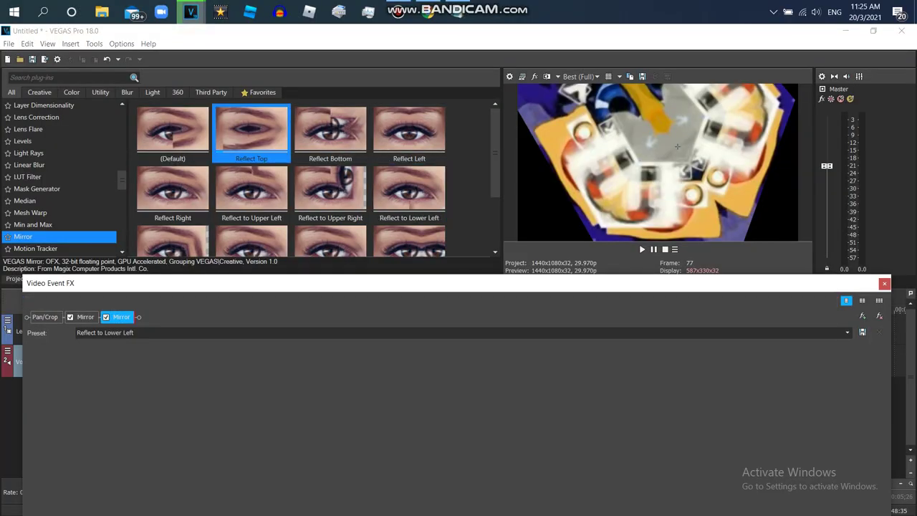
pyautogui.moveTo(657, 162); pyautogui.dragTo(658, 218)
pyautogui.moveTo(197, 385); pyautogui.dragTo(188, 385)
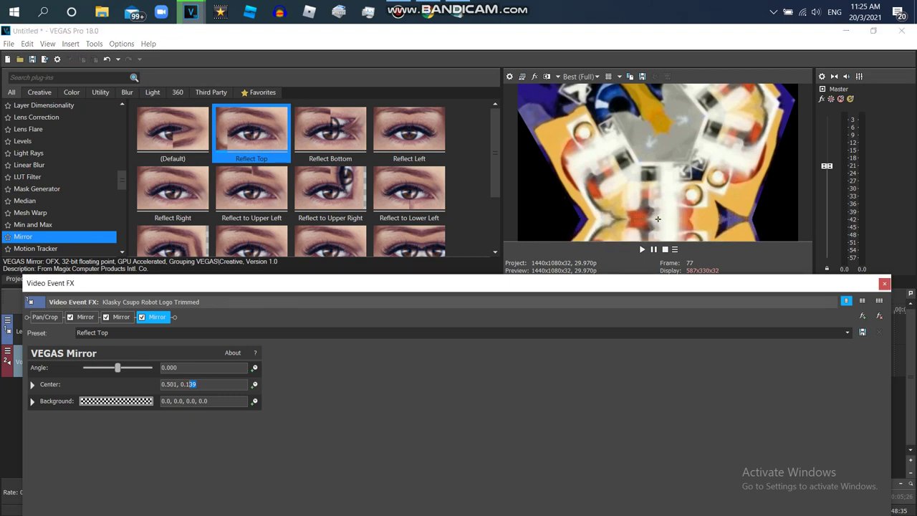
pyautogui.press('Tab')
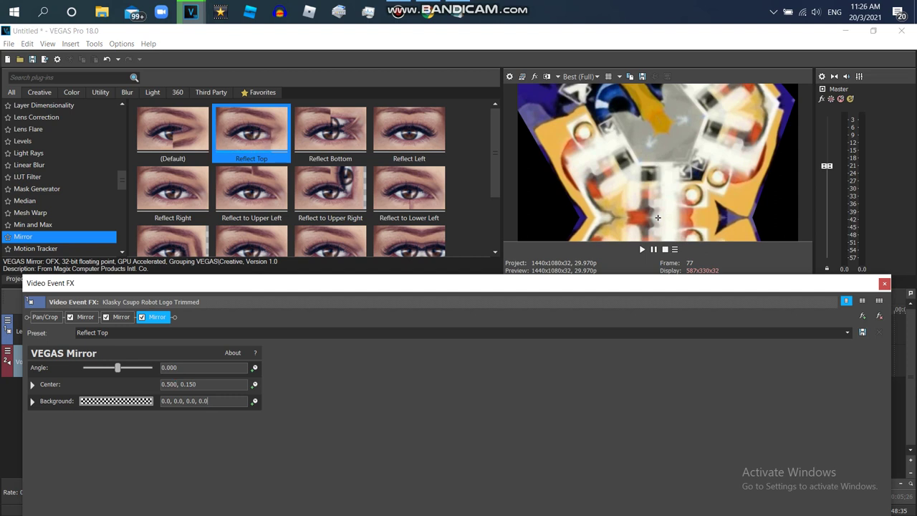
# - Add a fourth Mirror effect with the Reflect Right preset and set its center to 0.170, 0.525
pyautogui.click(173, 192)
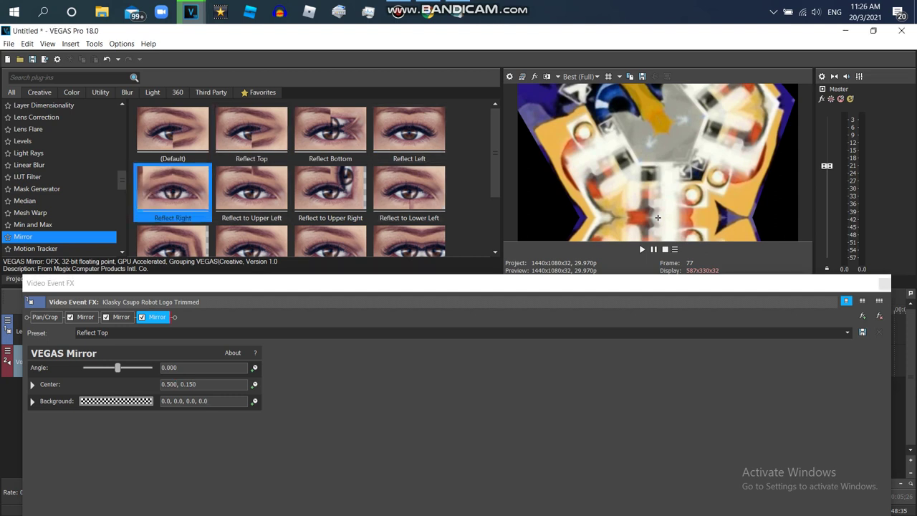
pyautogui.moveTo(173, 192); pyautogui.dragTo(215, 401)
pyautogui.moveTo(657, 163); pyautogui.dragTo(564, 157)
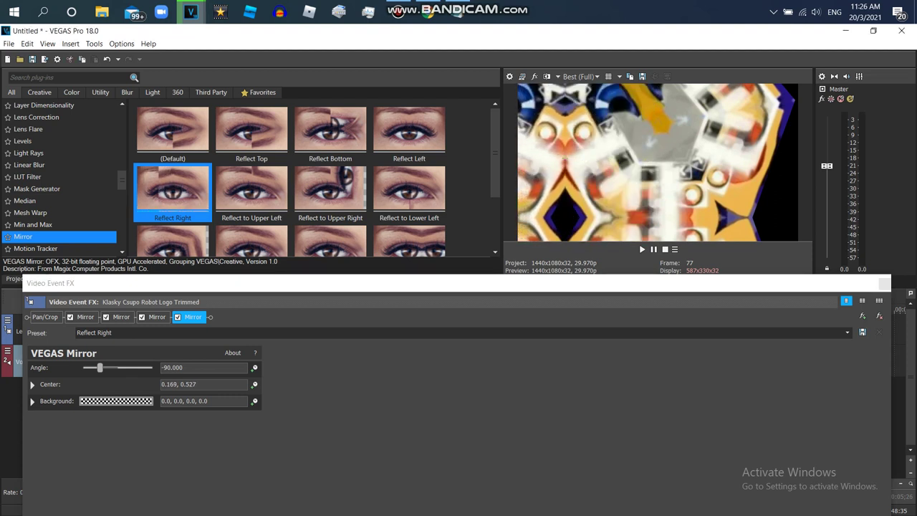
pyautogui.moveTo(198, 385); pyautogui.dragTo(192, 385)
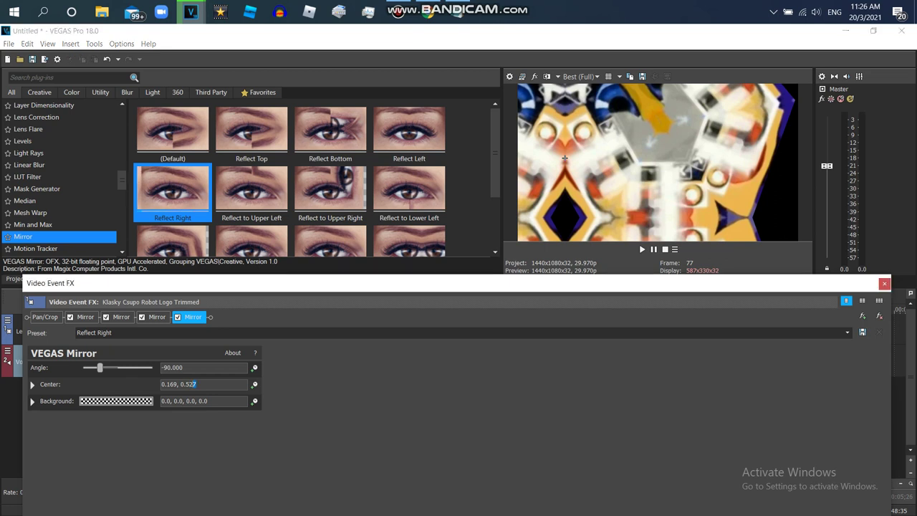
pyautogui.write('5')
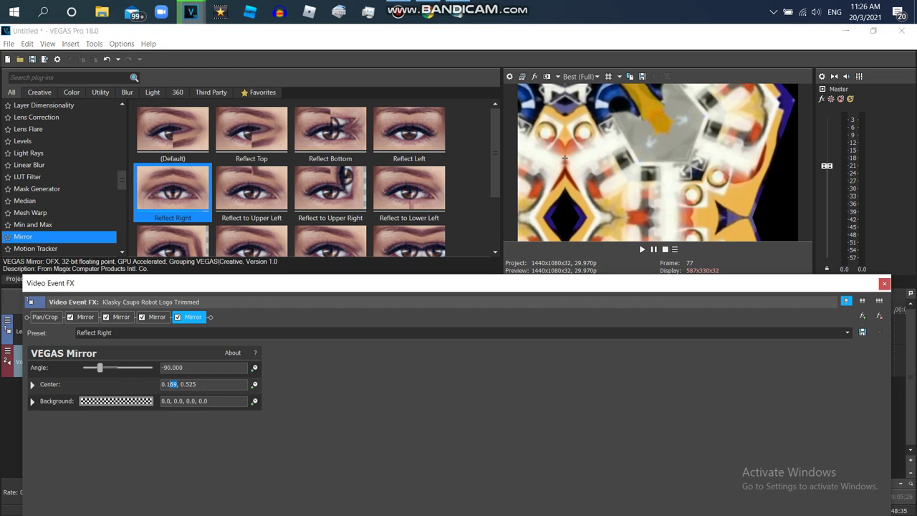
pyautogui.write('70')
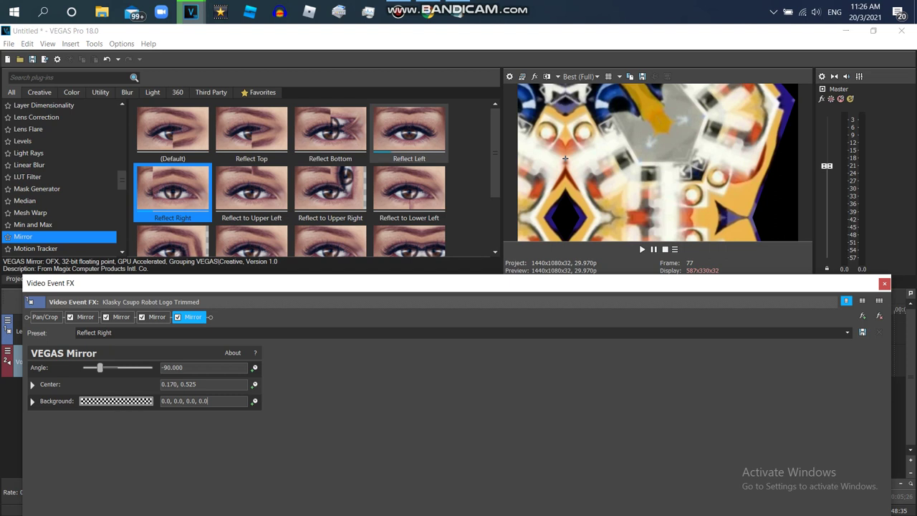
# - Add a fifth Mirror effect with the Reflect Left preset and move its center toward the right side of the picture, refining the center values
pyautogui.doubleClick(408, 132)
pyautogui.moveTo(657, 163); pyautogui.dragTo(754, 158)
pyautogui.moveTo(197, 385); pyautogui.dragTo(170, 385)
pyautogui.write('50')
pyautogui.press('Return')
# - Set the vertical center of the Reflect Right mirror to 0.50 and bring up the Reflect Top mirror's settings
pyautogui.click(193, 316)
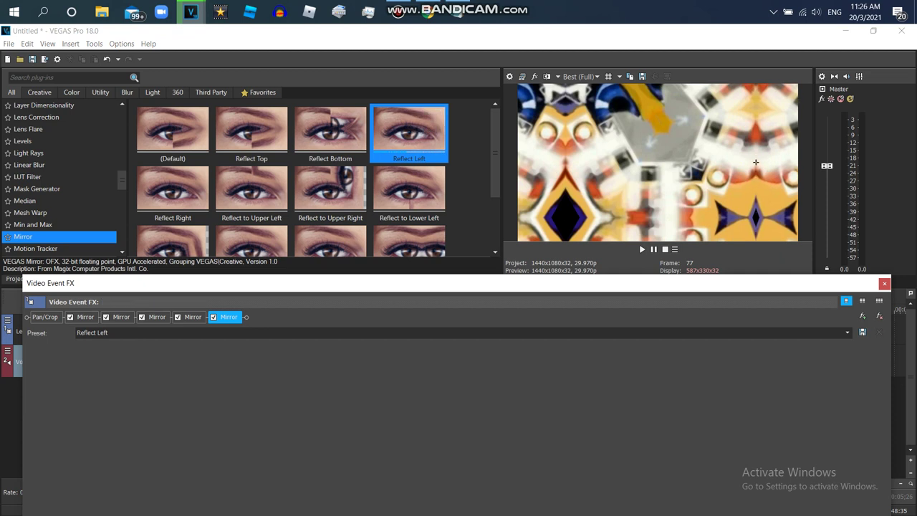
pyautogui.moveTo(197, 385); pyautogui.dragTo(192, 384)
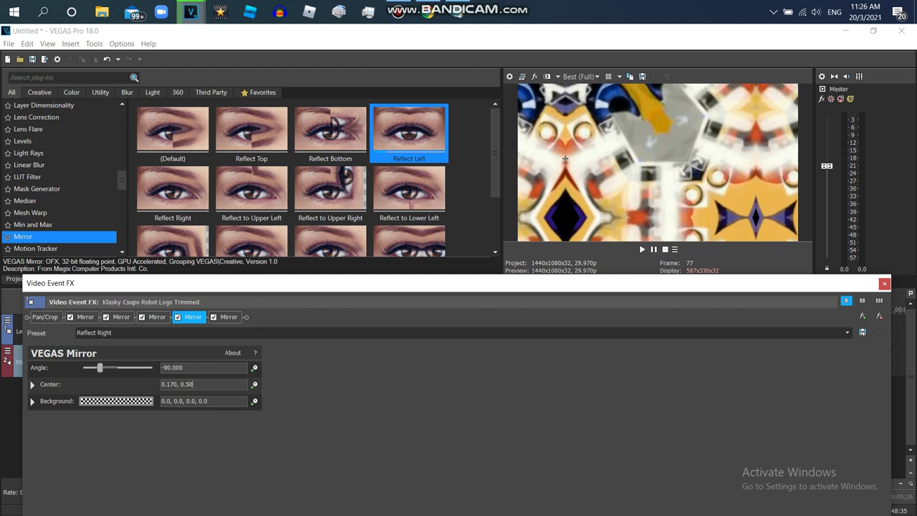
pyautogui.click(156, 317)
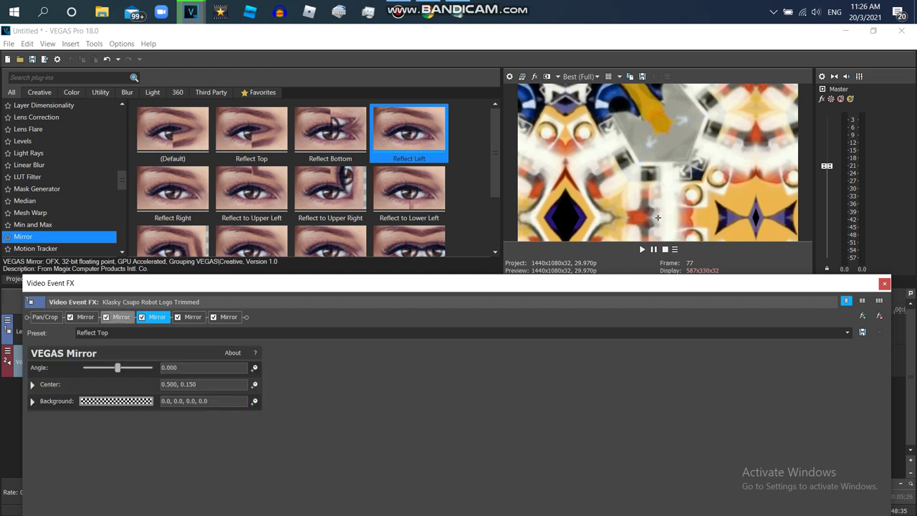
# - Set the center of the second Mirror effect, the Reflect to Lower Left one with the 125 angle, to 0.500, 0.600
pyautogui.click(121, 316)
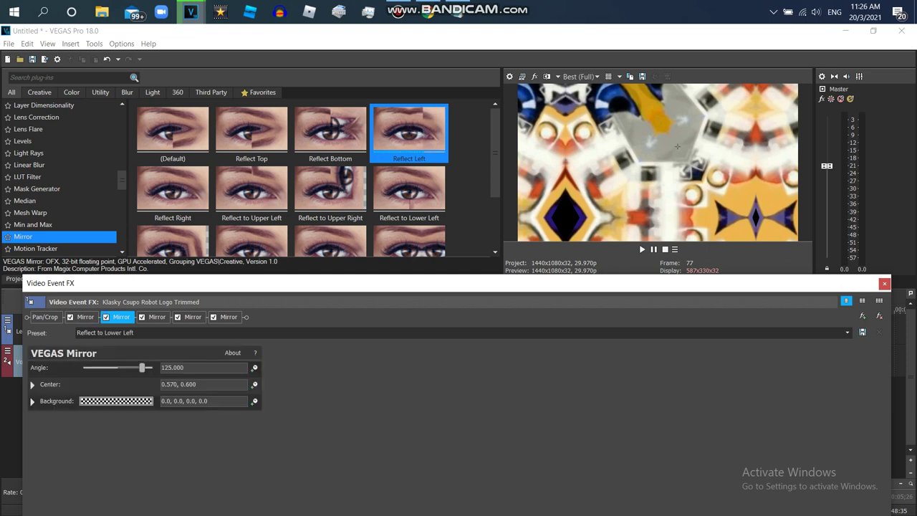
pyautogui.moveTo(186, 385); pyautogui.dragTo(191, 385)
pyautogui.press('Tab')
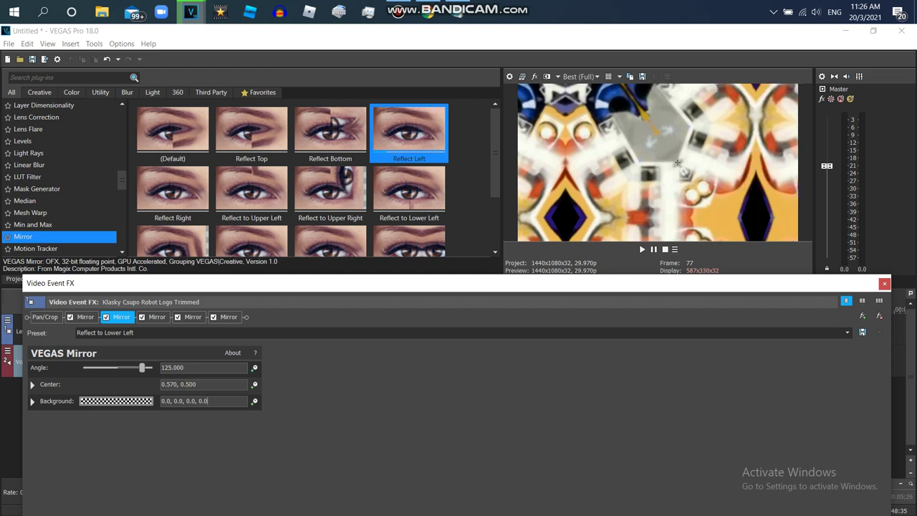
pyautogui.write('00')
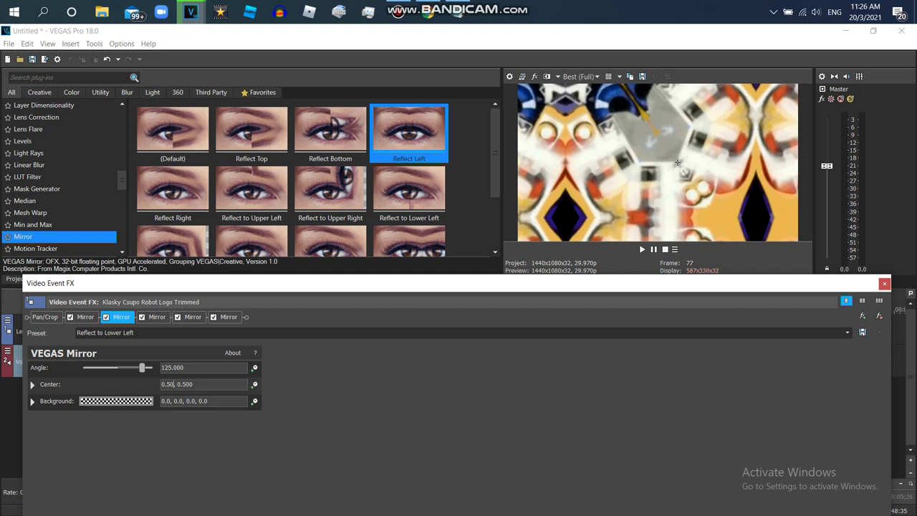
pyautogui.press('Tab')
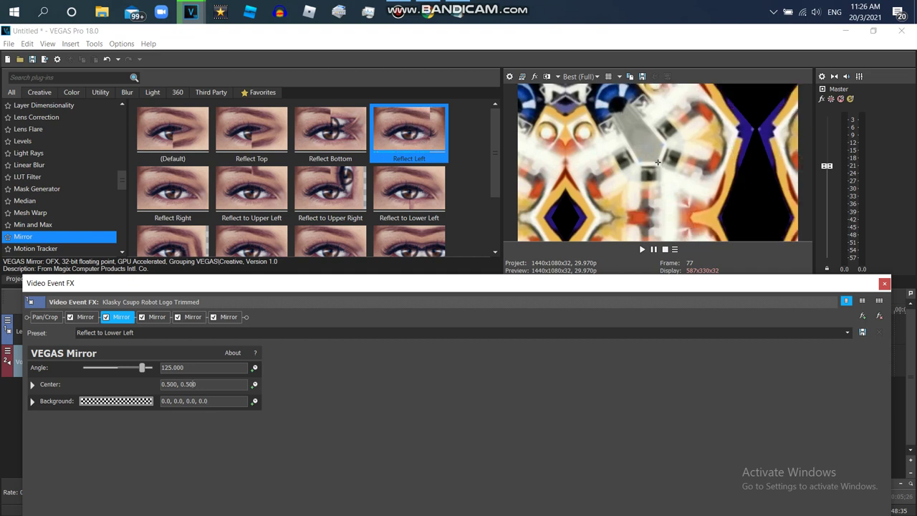
pyautogui.moveTo(196, 384); pyautogui.dragTo(180, 384)
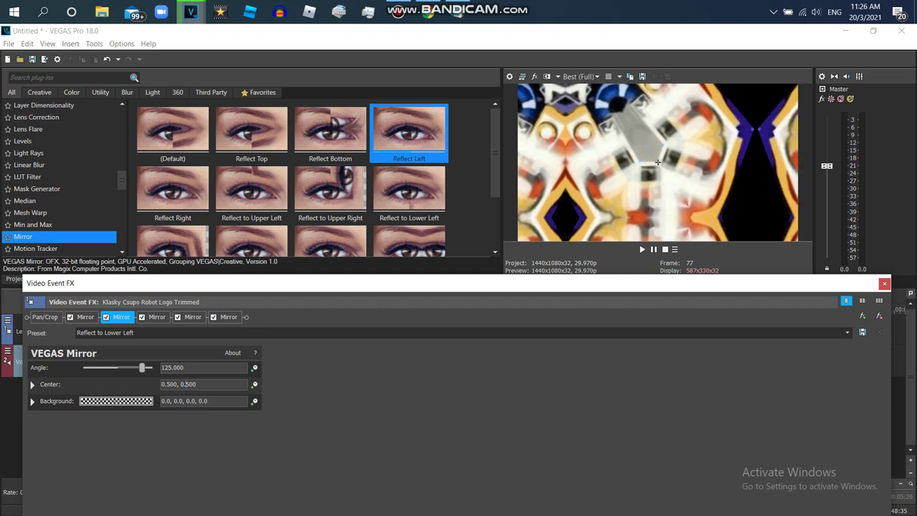
pyautogui.write('600')
pyautogui.press('Tab')
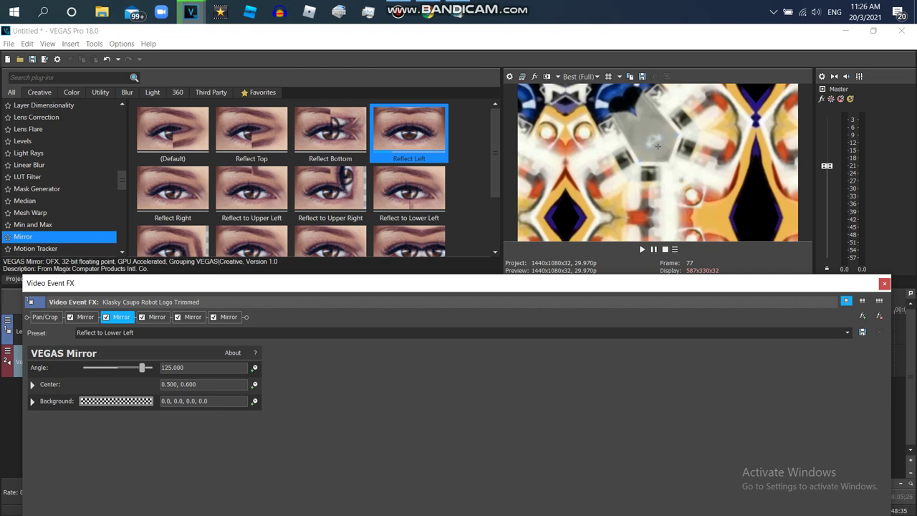
# - Set the first Mirror effect's center to 0.400, 0.500 and close the clip's effect settings
pyautogui.click(85, 317)
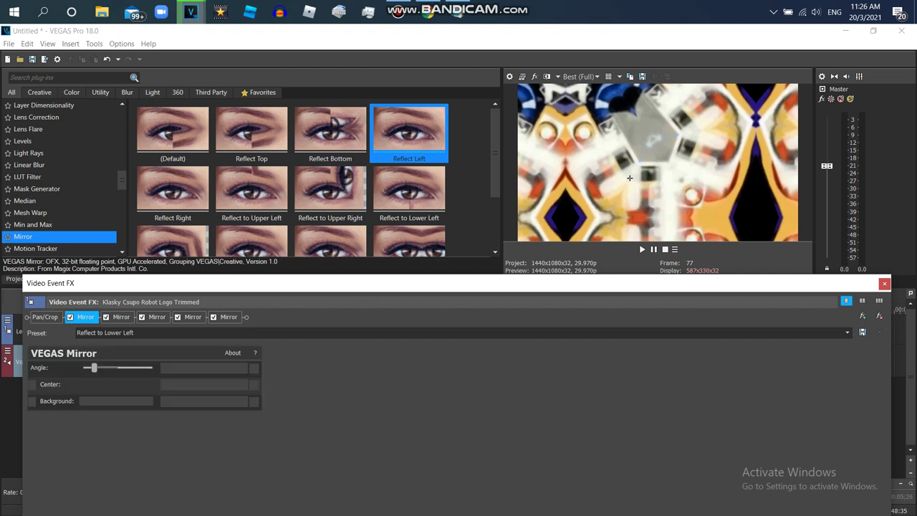
pyautogui.write('500')
pyautogui.press('Tab')
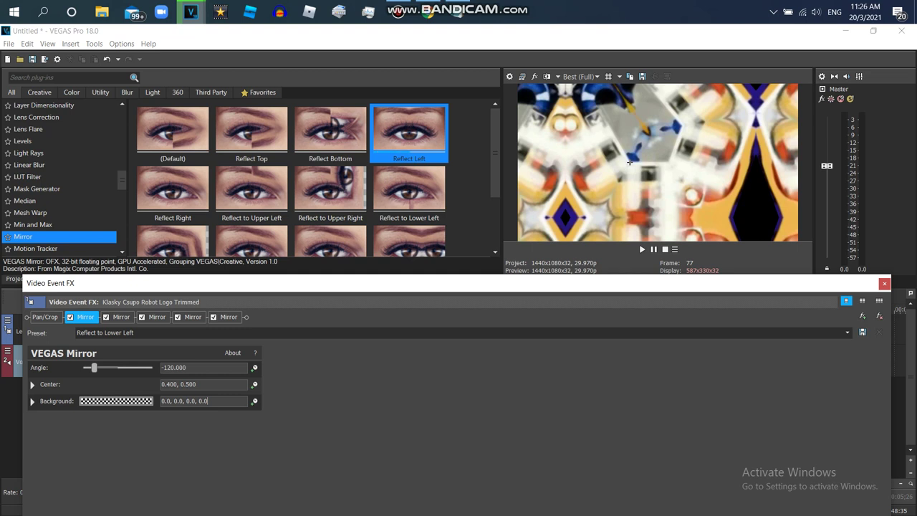
pyautogui.click(884, 283)
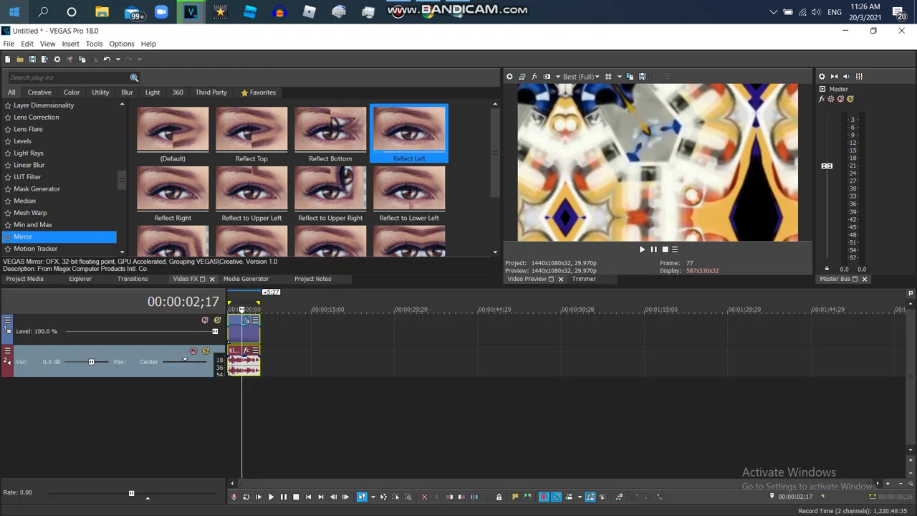
# - Apply the Convolution Kernel effect with the N Major preset to the video clip and move it to the front of the effect chain
pyautogui.scroll(3, 65, 179)
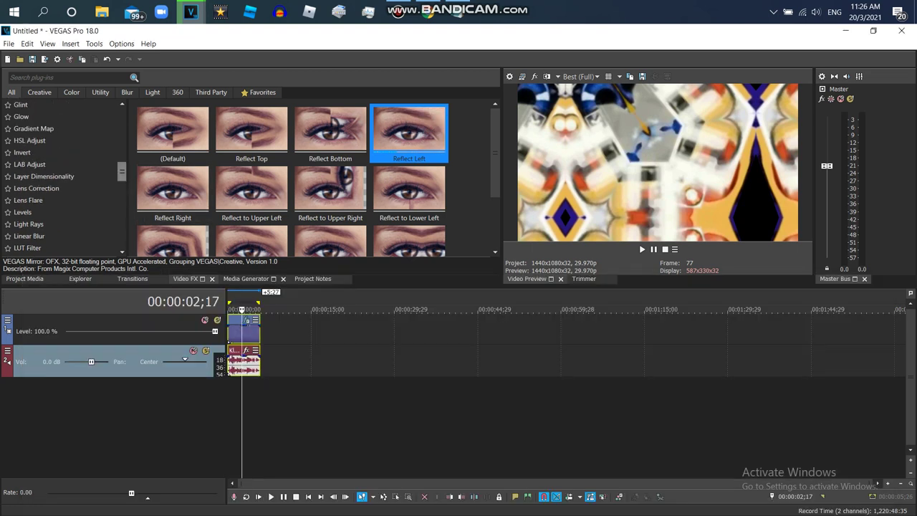
pyautogui.click(59, 164)
pyautogui.scroll(4, 59, 158)
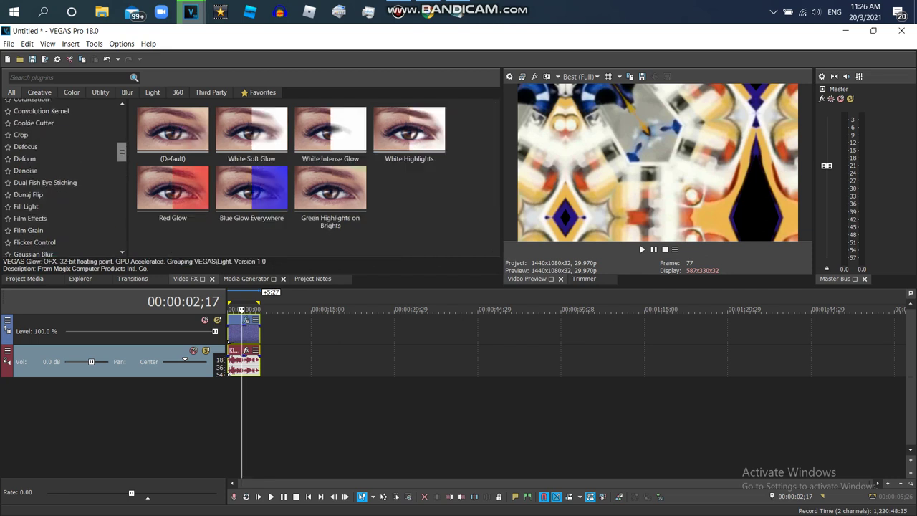
pyautogui.click(54, 139)
pyautogui.moveTo(409, 192); pyautogui.dragTo(245, 328)
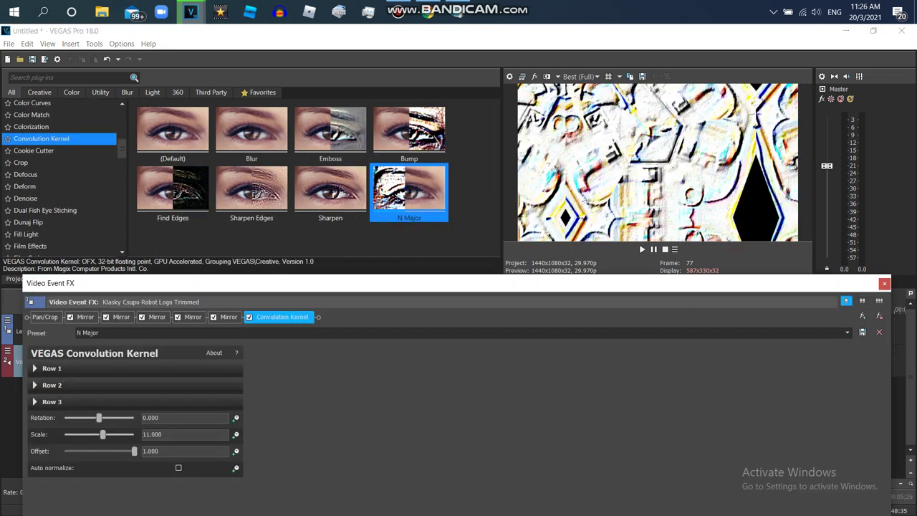
pyautogui.moveTo(282, 317); pyautogui.dragTo(70, 316)
# - Review rows 1 and 2 of the Convolution Kernel and the settings of each of the five Mirror effects
pyautogui.moveTo(108, 283); pyautogui.dragTo(101, 155)
pyautogui.click(29, 240)
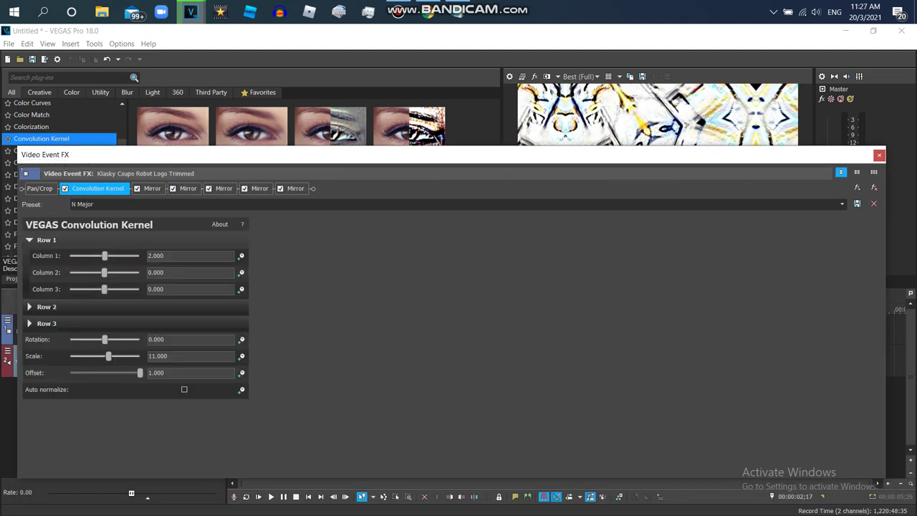
pyautogui.click(29, 307)
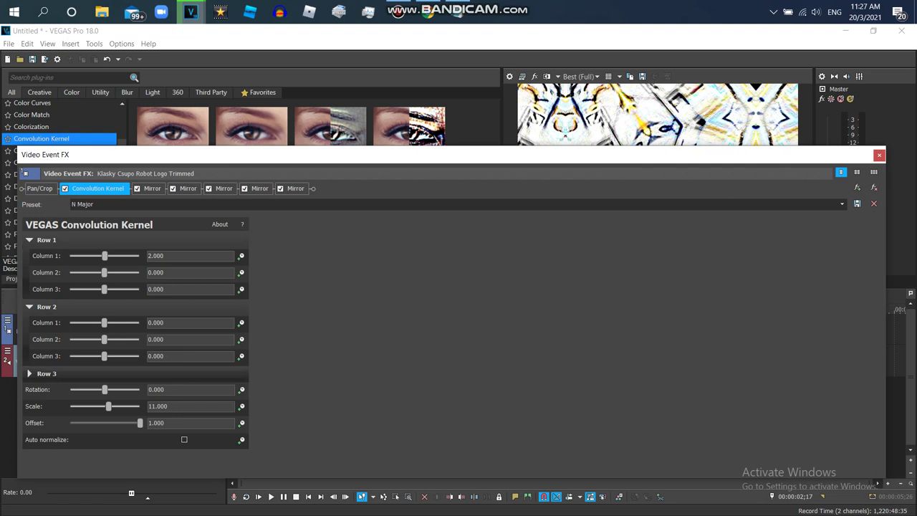
pyautogui.click(152, 188)
pyautogui.click(188, 189)
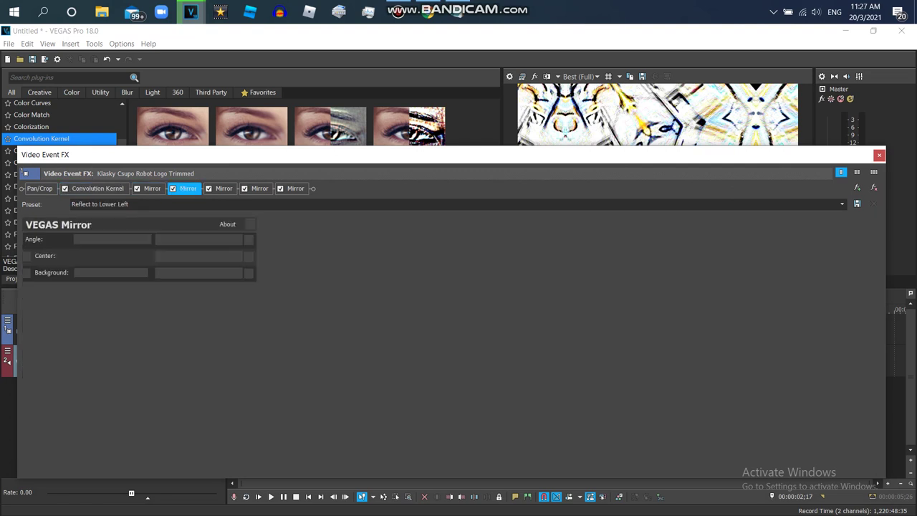
pyautogui.click(223, 188)
pyautogui.click(260, 189)
pyautogui.click(295, 188)
pyautogui.moveTo(25, 155); pyautogui.dragTo(19, 299)
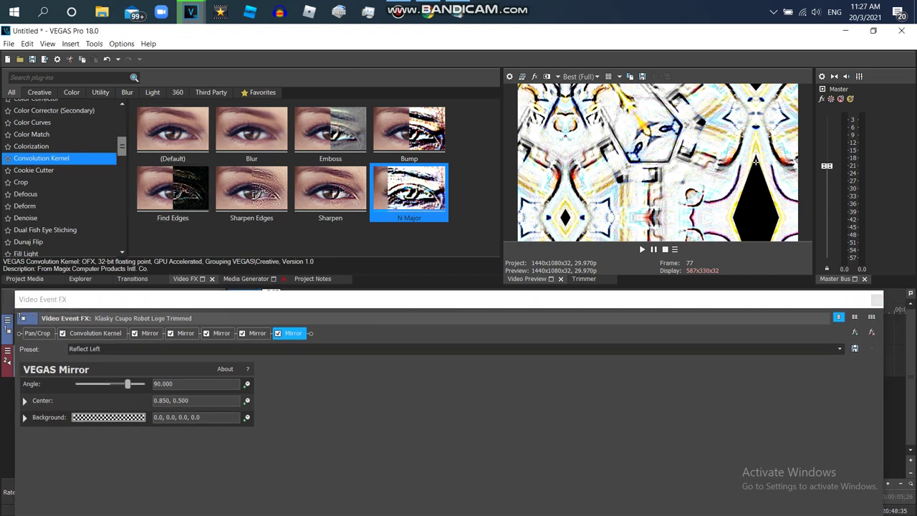
# - Insert a Channel Blend effect with the Grayscale preset between the Convolution Kernel and the first Mirror effect
pyautogui.scroll(6, 61, 179)
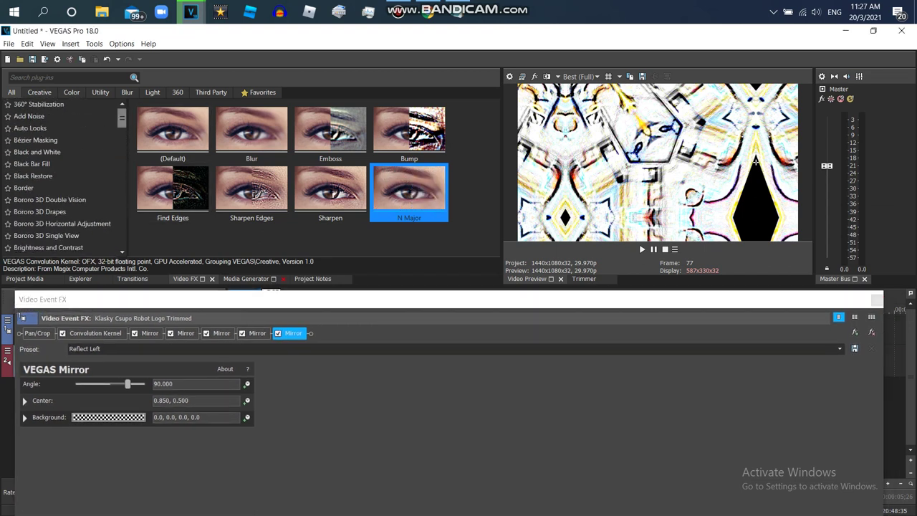
pyautogui.scroll(-3, 61, 179)
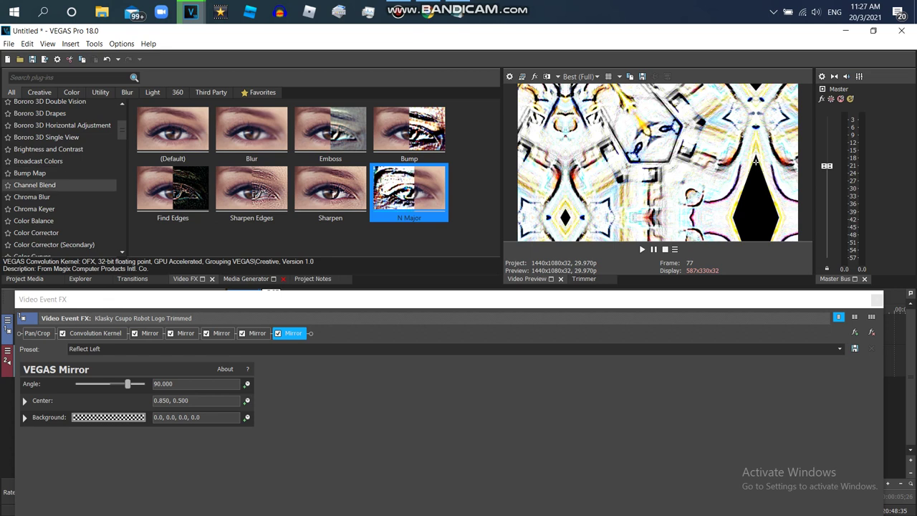
pyautogui.click(43, 185)
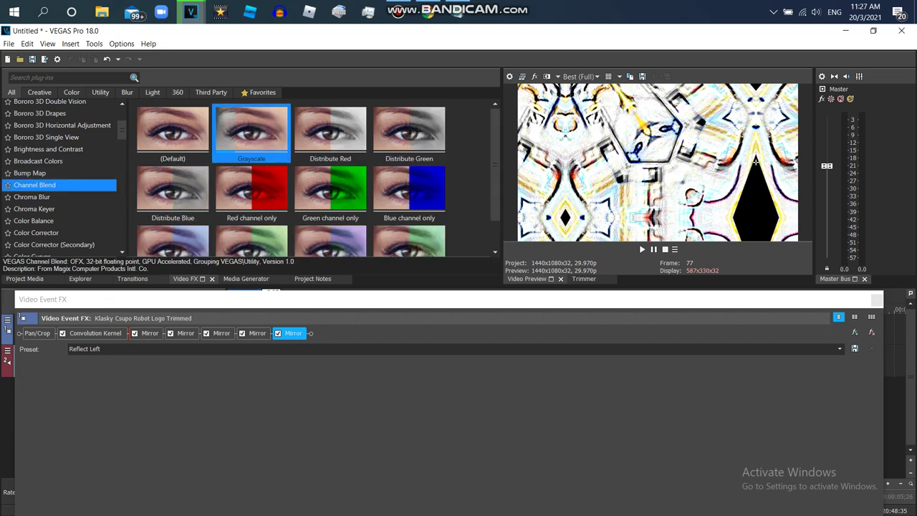
pyautogui.moveTo(252, 133); pyautogui.dragTo(136, 333)
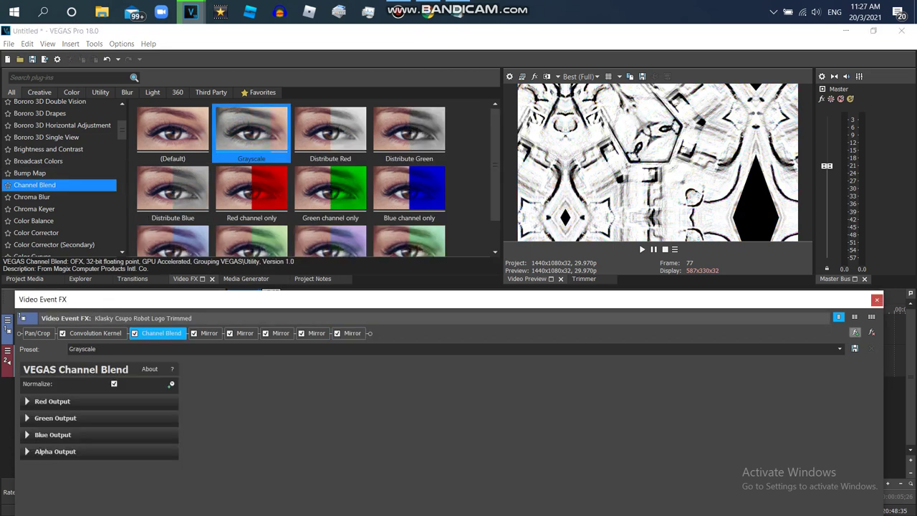
# - Save the clip's effect chain as a plug-in package named G Major 2085
pyautogui.click(22, 318)
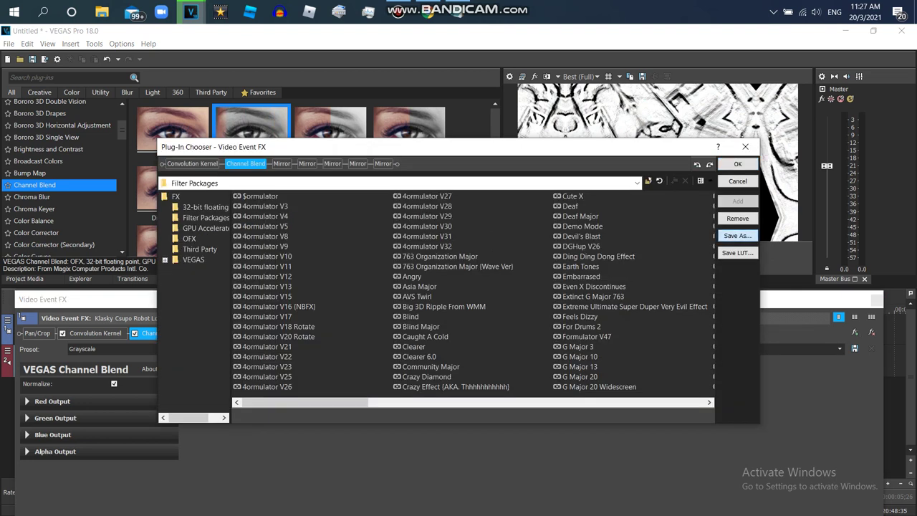
pyautogui.click(737, 235)
pyautogui.write('G Major 2085')
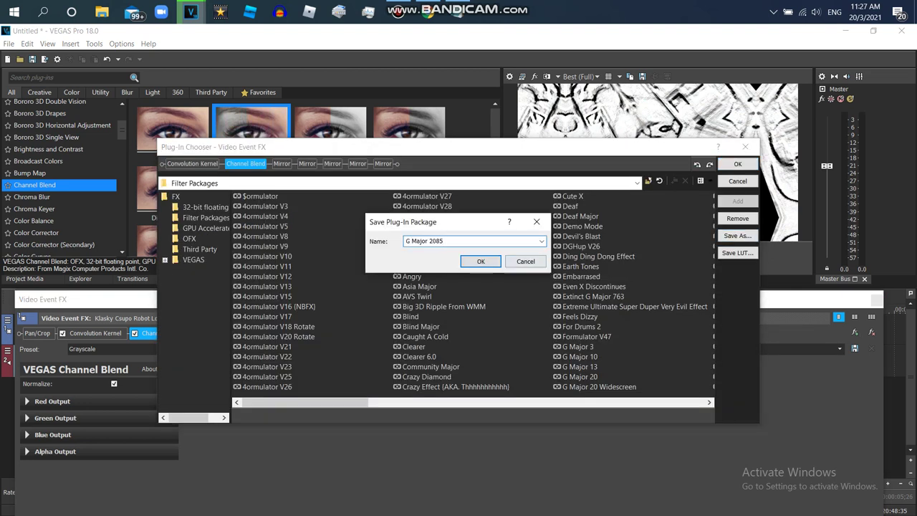
pyautogui.click(481, 261)
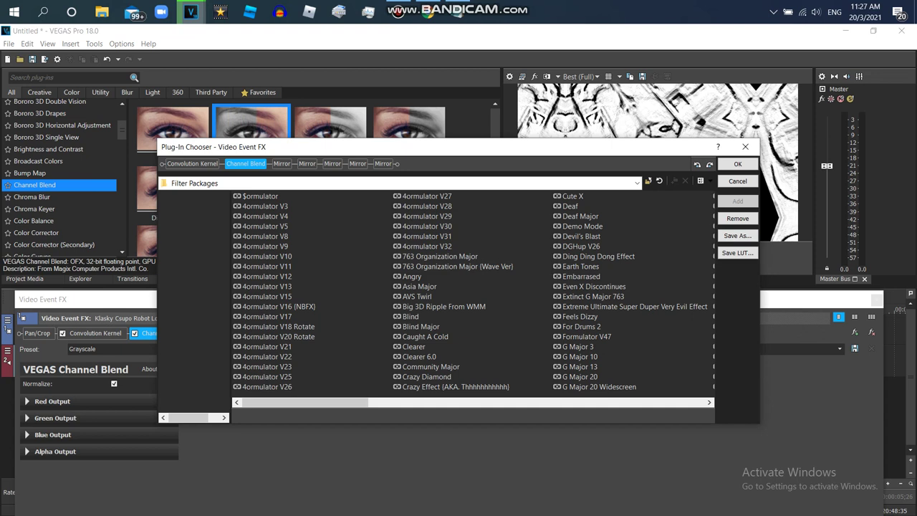
pyautogui.click(737, 164)
# - Check the pitch list in the G Major 2085 Notepad file, close the effect settings and duplicate the audio track
pyautogui.click(459, 12)
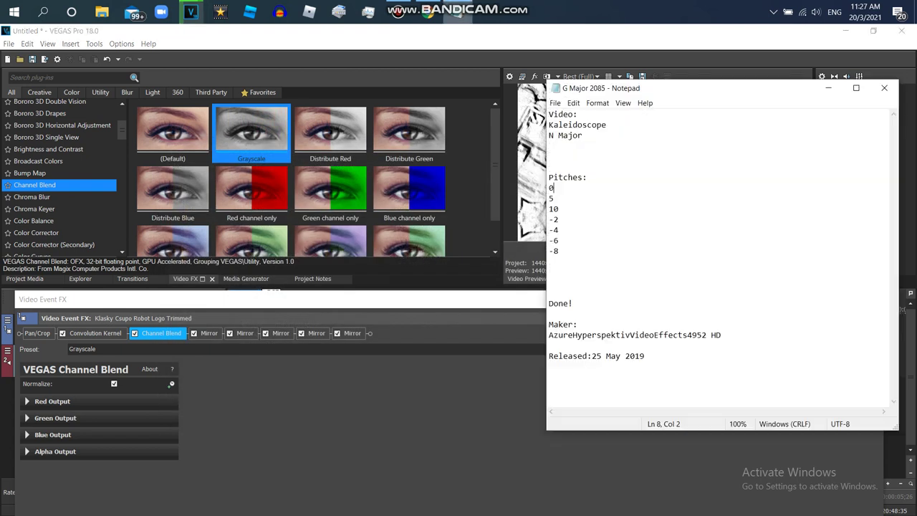
pyautogui.click(458, 11)
pyautogui.click(876, 299)
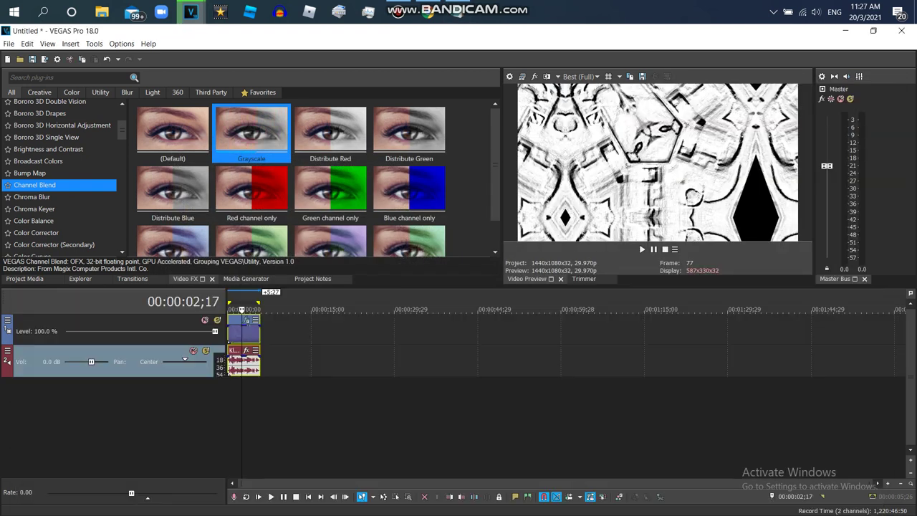
pyautogui.rightClick(291, 363)
pyautogui.click(326, 272)
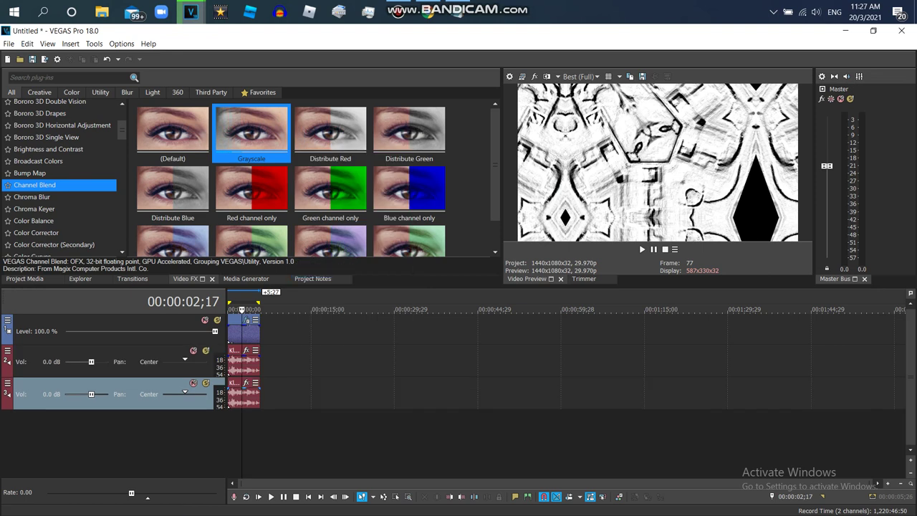
# - Set the duplicated audio event to the Classic method with A14. Solo instruments 5 stretch attributes and a pitch change of 5
pyautogui.rightClick(247, 397)
pyautogui.click(278, 508)
pyautogui.click(492, 223)
pyautogui.click(473, 248)
pyautogui.click(492, 240)
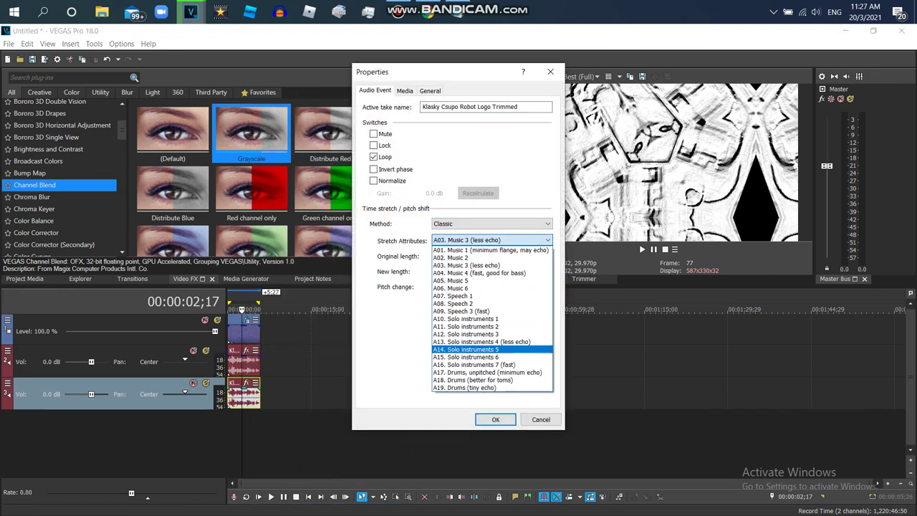
pyautogui.click(481, 349)
pyautogui.click(457, 11)
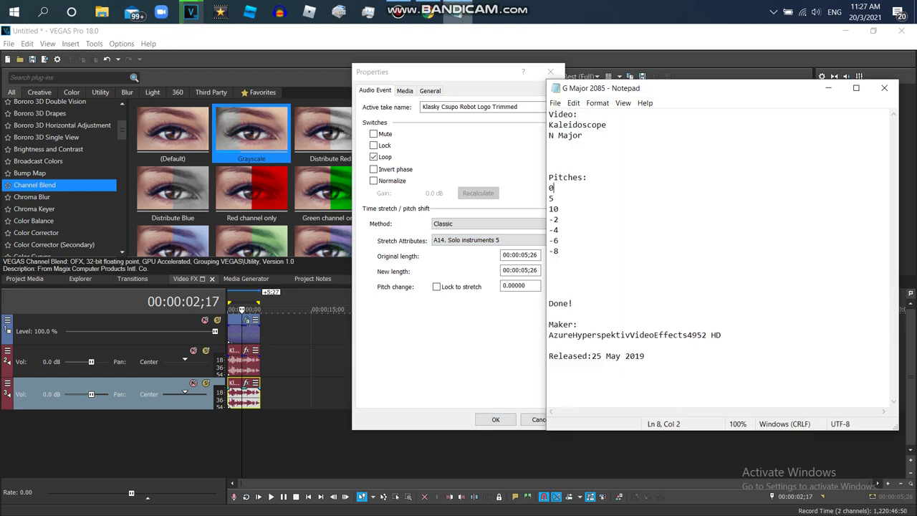
pyautogui.click(528, 285)
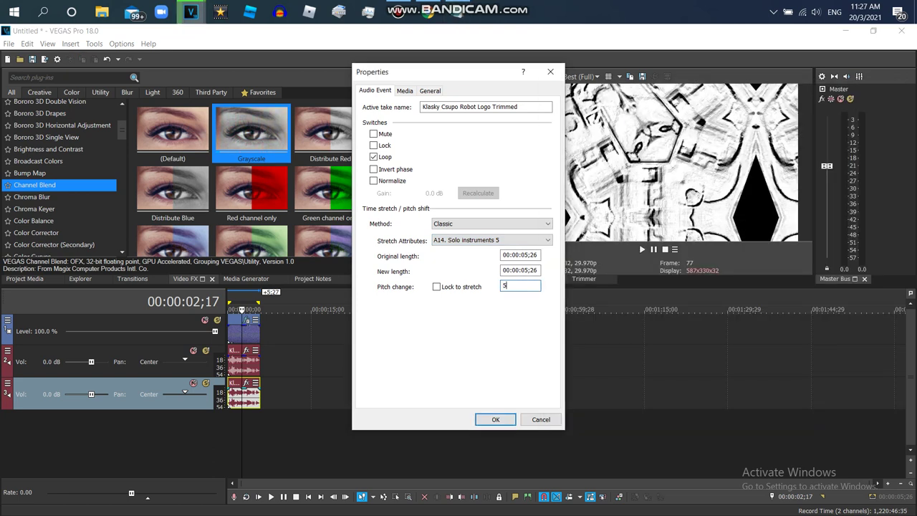
pyautogui.click(496, 419)
# - Duplicate the pitch-shifted audio track and set the new event's pitch change to 10
pyautogui.rightClick(508, 403)
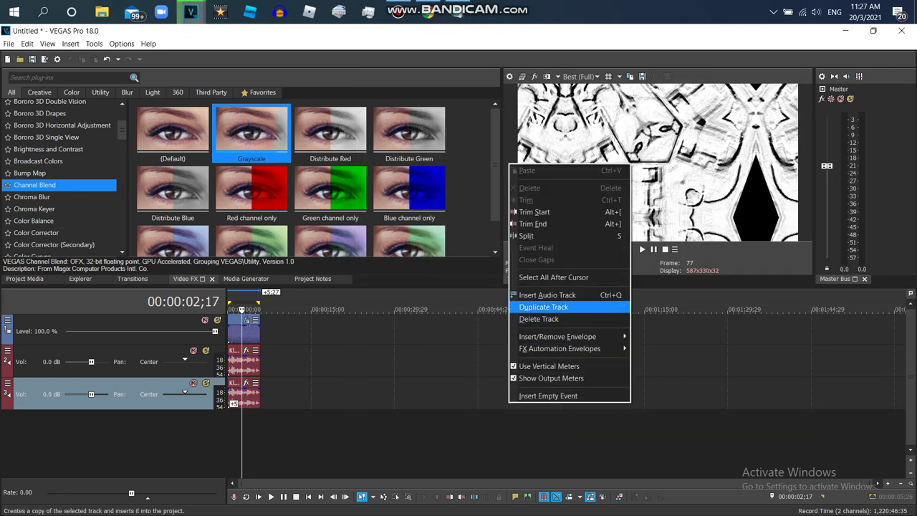
pyautogui.click(546, 306)
pyautogui.rightClick(249, 426)
pyautogui.click(283, 505)
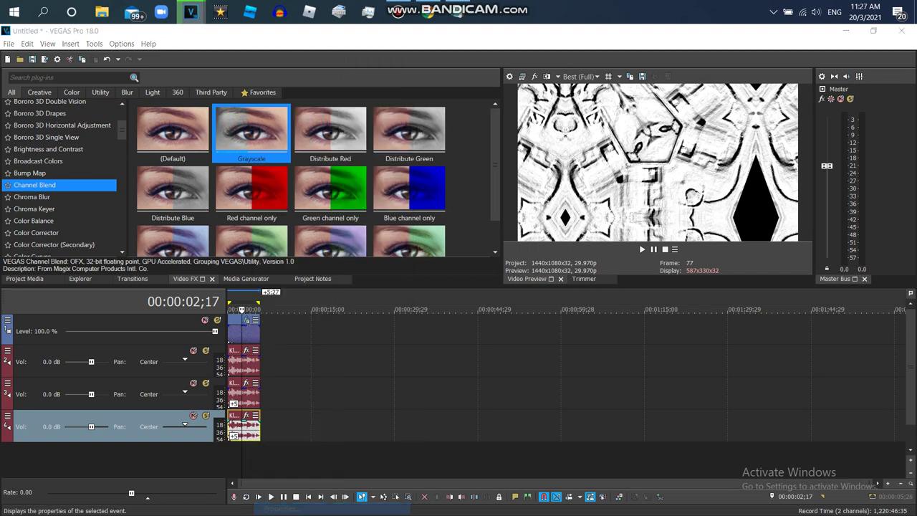
pyautogui.doubleClick(523, 285)
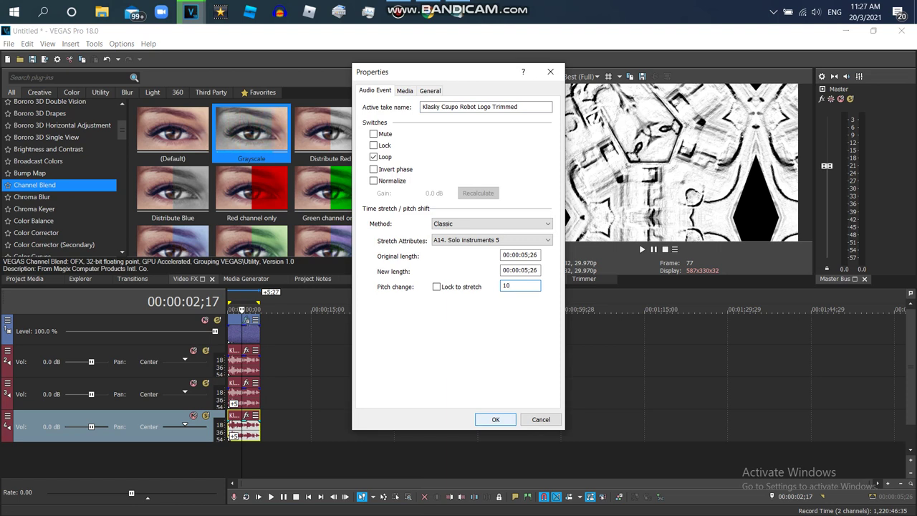
pyautogui.click(495, 419)
# - Duplicate the audio track pitched at 10, consult the G Major 2085 pitch list, and set the new event's pitch change to -2
pyautogui.rightClick(302, 432)
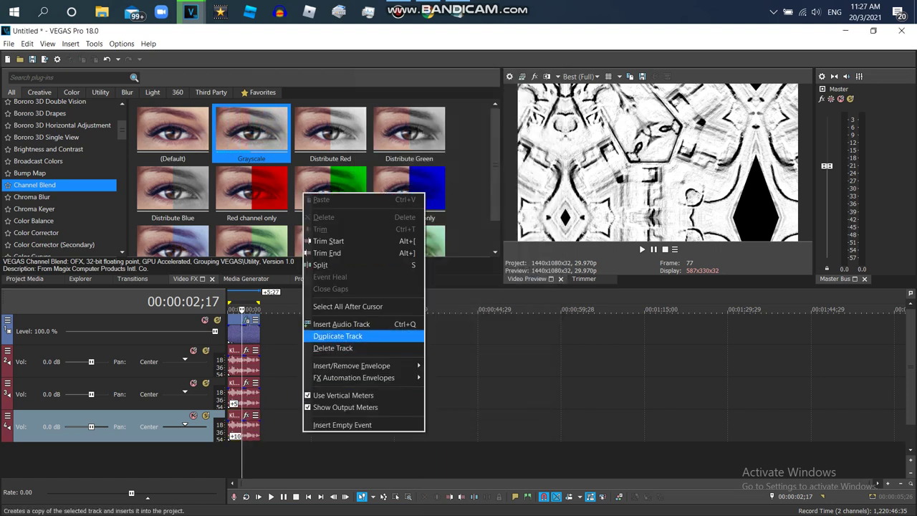
pyautogui.click(327, 339)
pyautogui.click(457, 12)
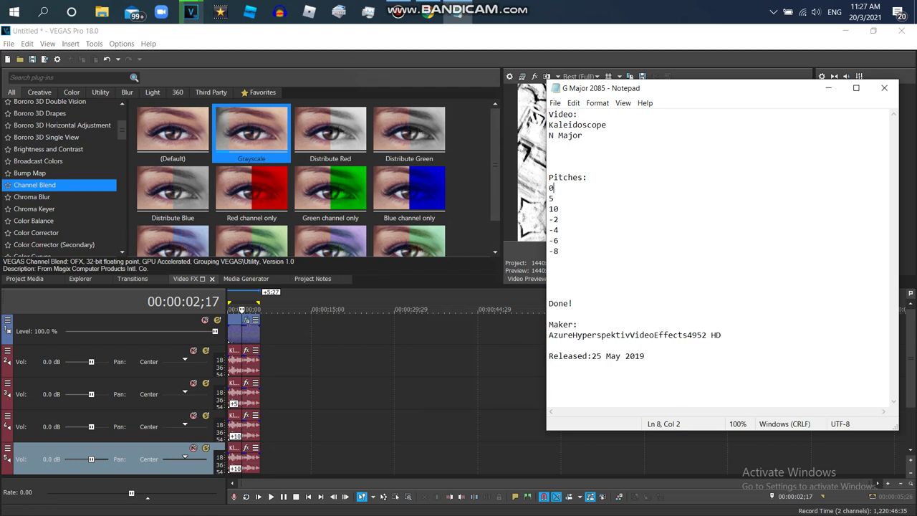
pyautogui.rightClick(251, 458)
pyautogui.click(287, 508)
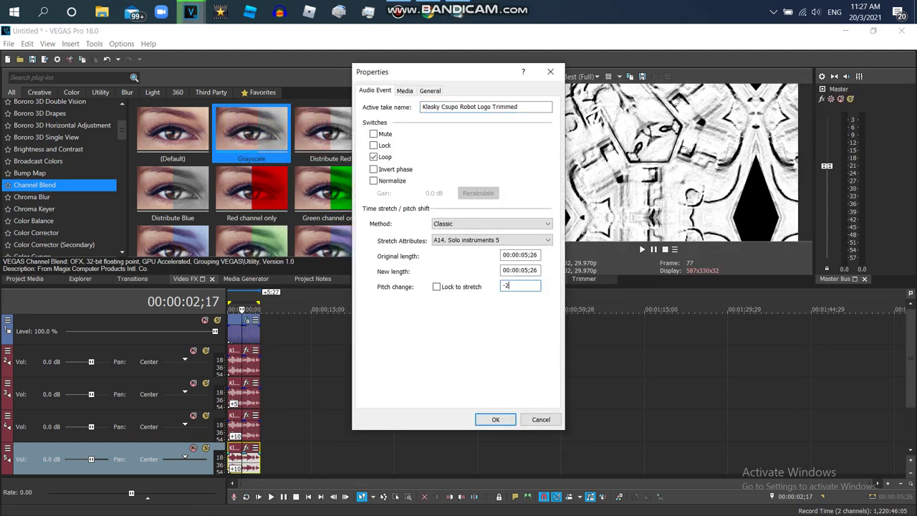
pyautogui.click(495, 420)
# - Duplicate the audio track pitched at -2 and set the new event's pitch change to -4
pyautogui.moveTo(910, 358); pyautogui.dragTo(911, 388)
pyautogui.rightClick(713, 429)
pyautogui.click(747, 333)
pyautogui.rightClick(249, 460)
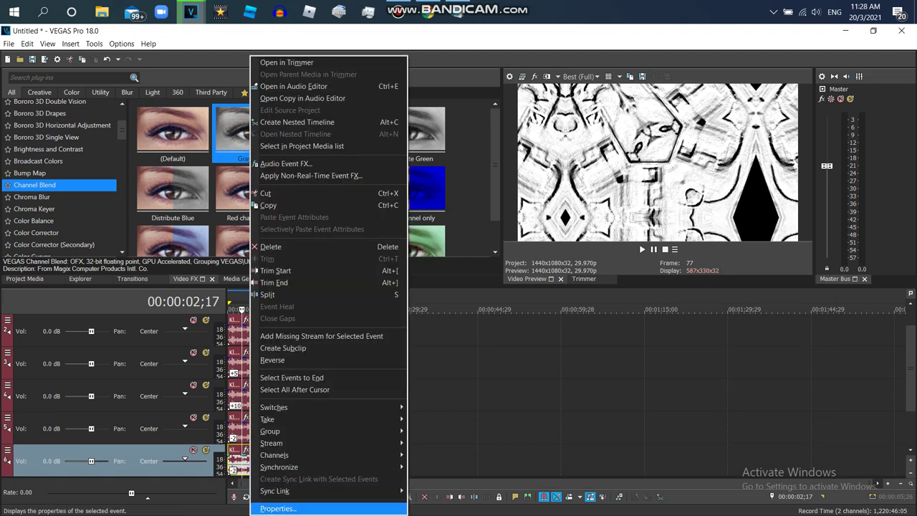
pyautogui.click(278, 508)
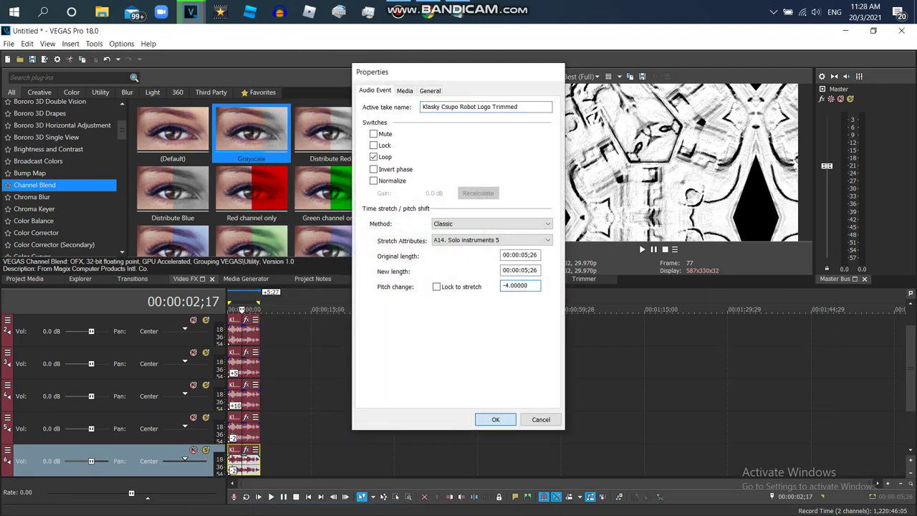
pyautogui.click(495, 420)
# - Duplicate the audio track pitched at -4 and set the new event's pitch change to -6
pyautogui.moveTo(910, 369); pyautogui.dragTo(910, 394)
pyautogui.rightClick(398, 429)
pyautogui.click(433, 333)
pyautogui.rightClick(249, 460)
pyautogui.click(278, 508)
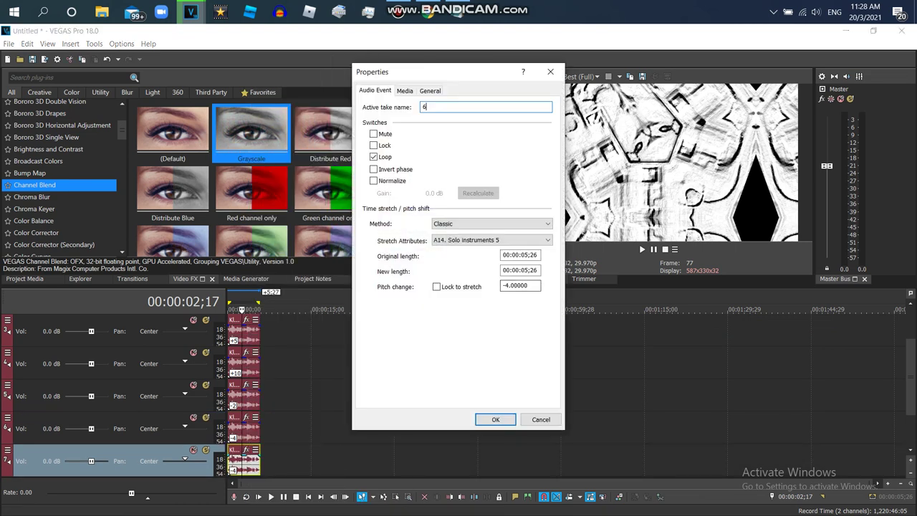
pyautogui.press('Return')
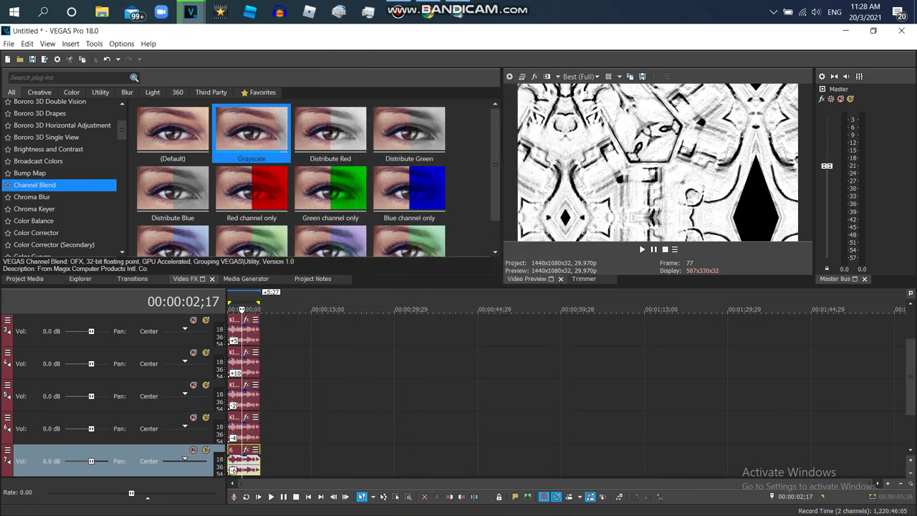
# - Duplicate the audio track pitched at -6 and set the new event's pitch change to -8
pyautogui.rightClick(423, 420)
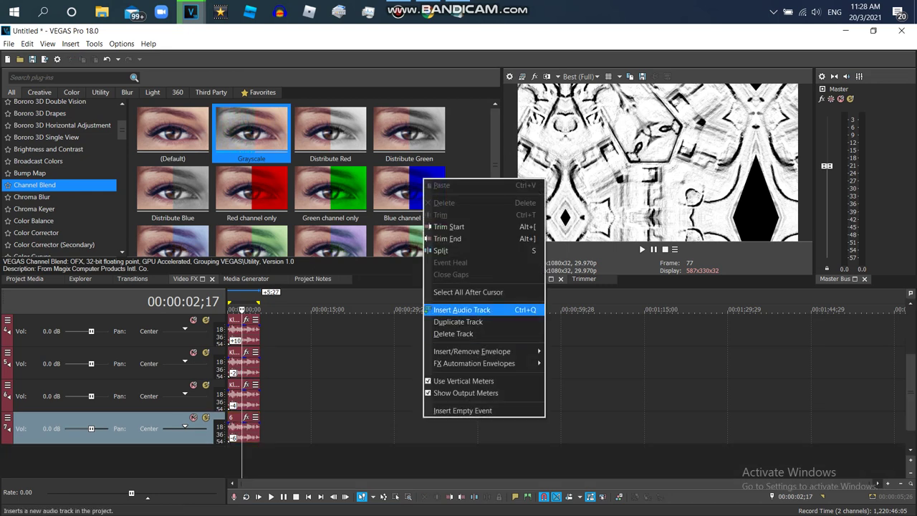
pyautogui.click(459, 321)
pyautogui.rightClick(247, 459)
pyautogui.click(278, 508)
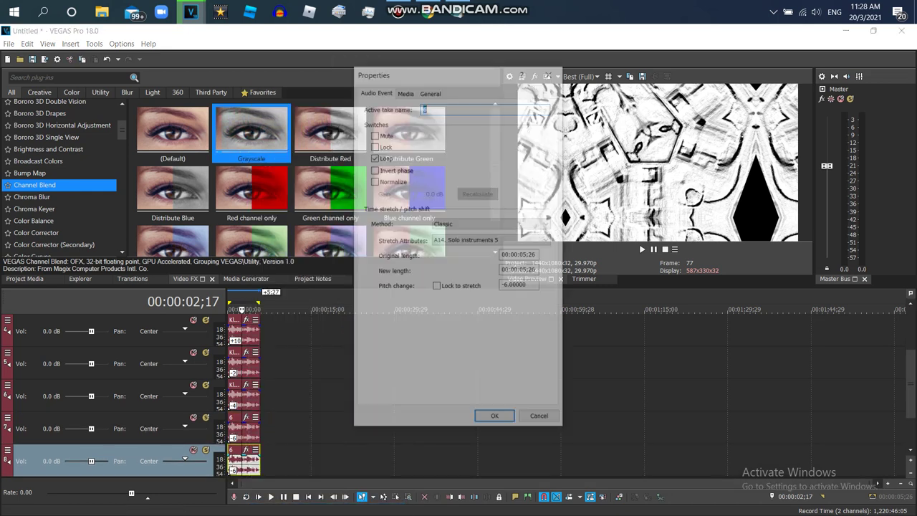
pyautogui.press('Return')
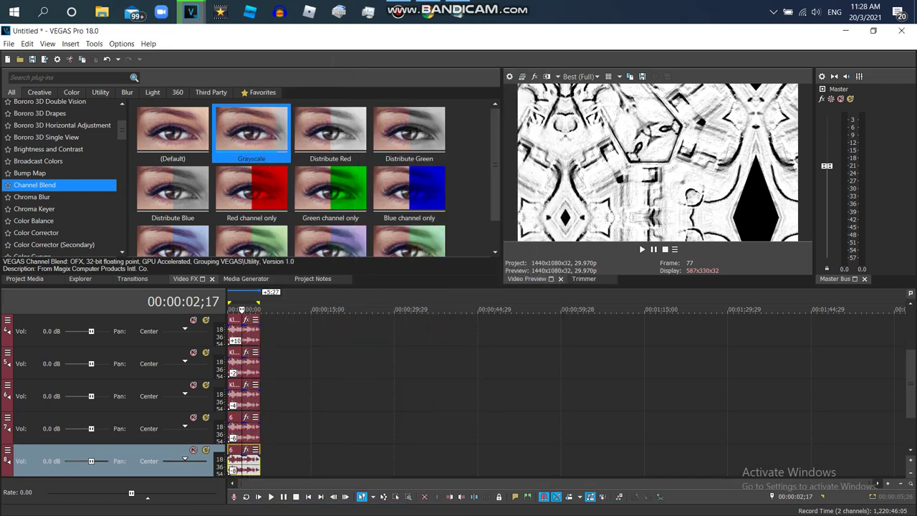
# - Play back the project with all pitch layers, stop it, and recheck the G Major 2085 Notepad file before closing it
pyautogui.press('space')
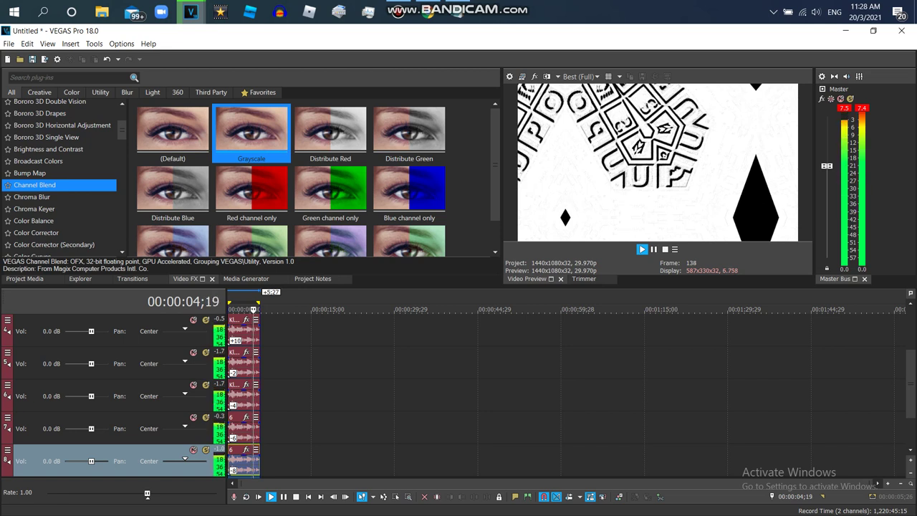
pyautogui.press('space')
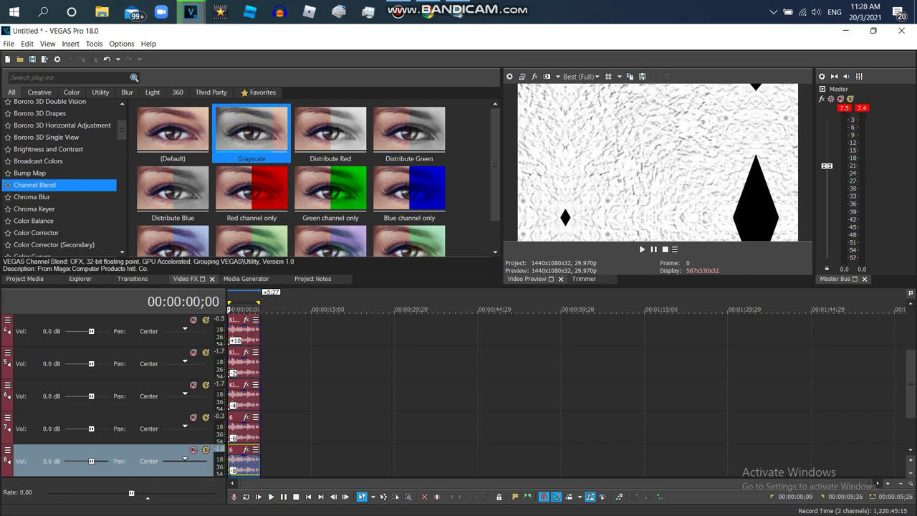
pyautogui.click(457, 12)
pyautogui.click(885, 88)
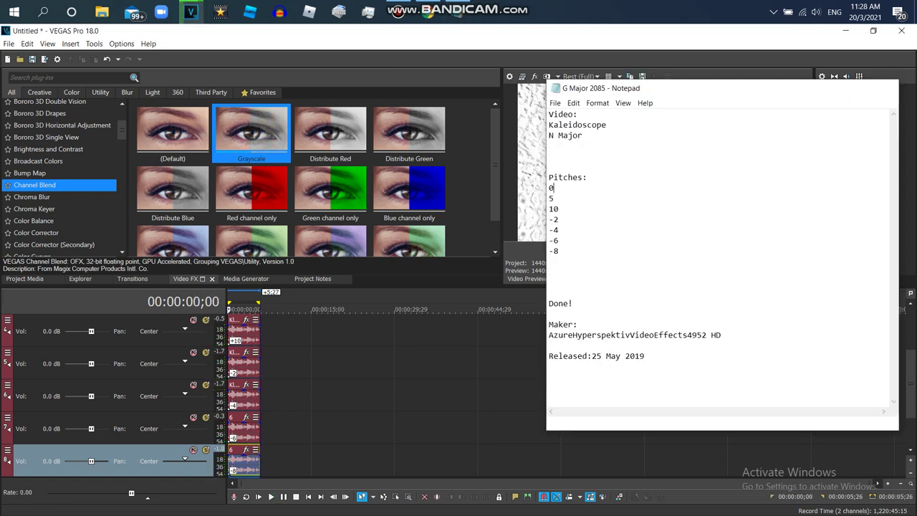